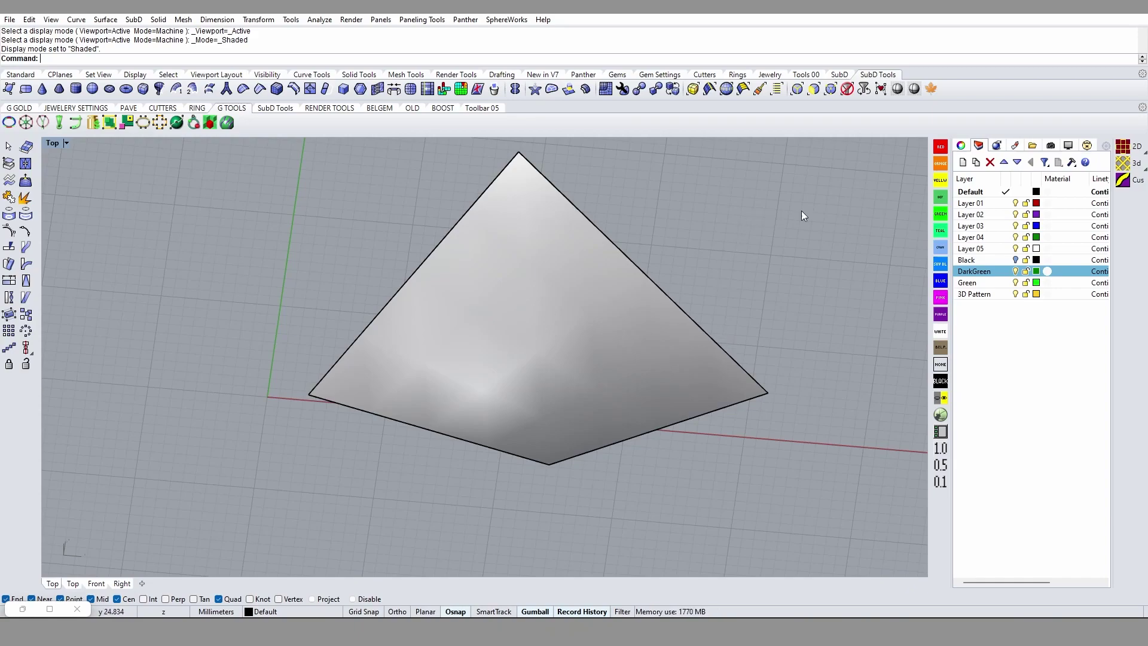
Open the 3d flyout of pattern tools containing 3d Wave Pattern on Surface.
{"action": "left_click", "coordinate": [1130, 174]}
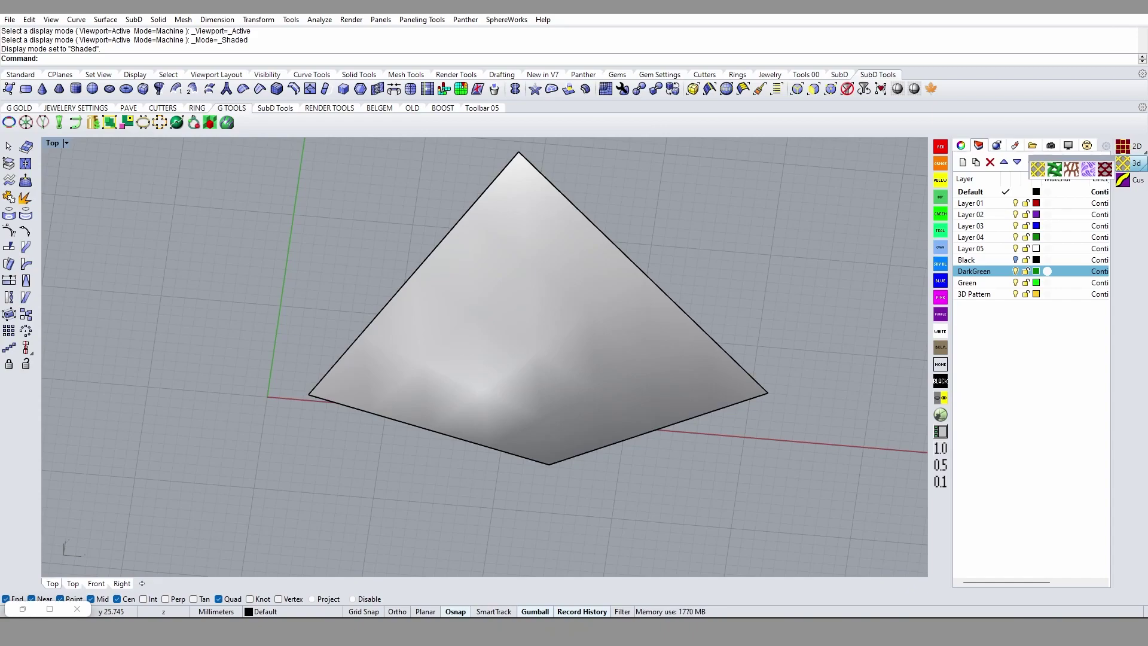
Apply 3D Wave Pattern on Surface to the pyramid surface, generating a green weave.
{"action": "left_click", "coordinate": [1054, 171]}
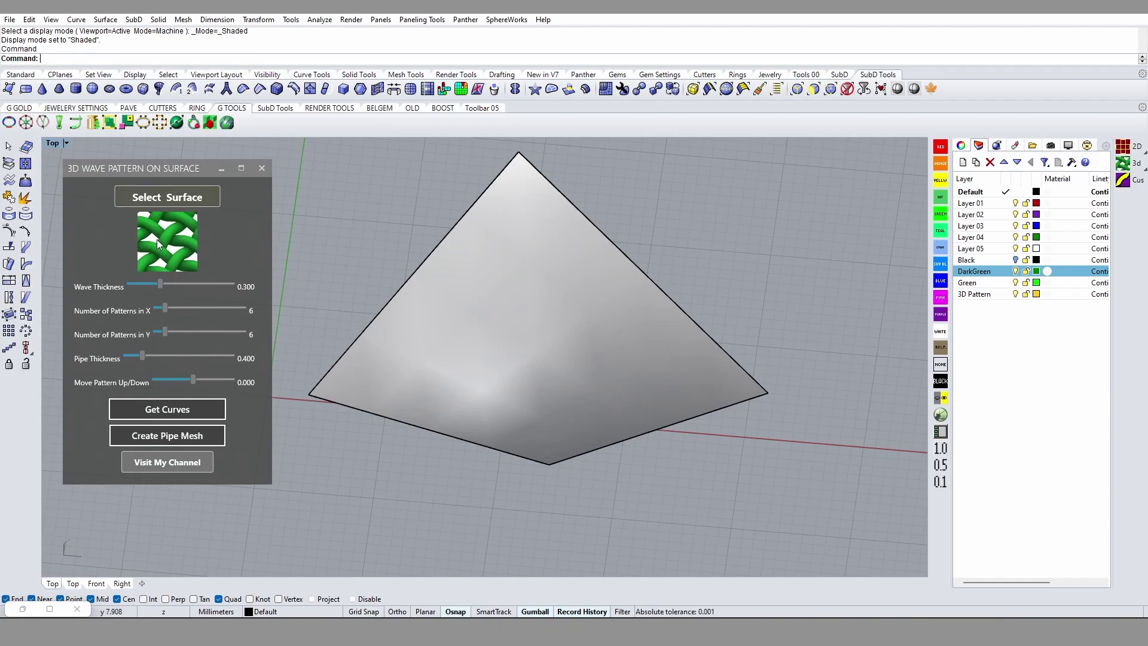
{"action": "left_click", "coordinate": [479, 300]}
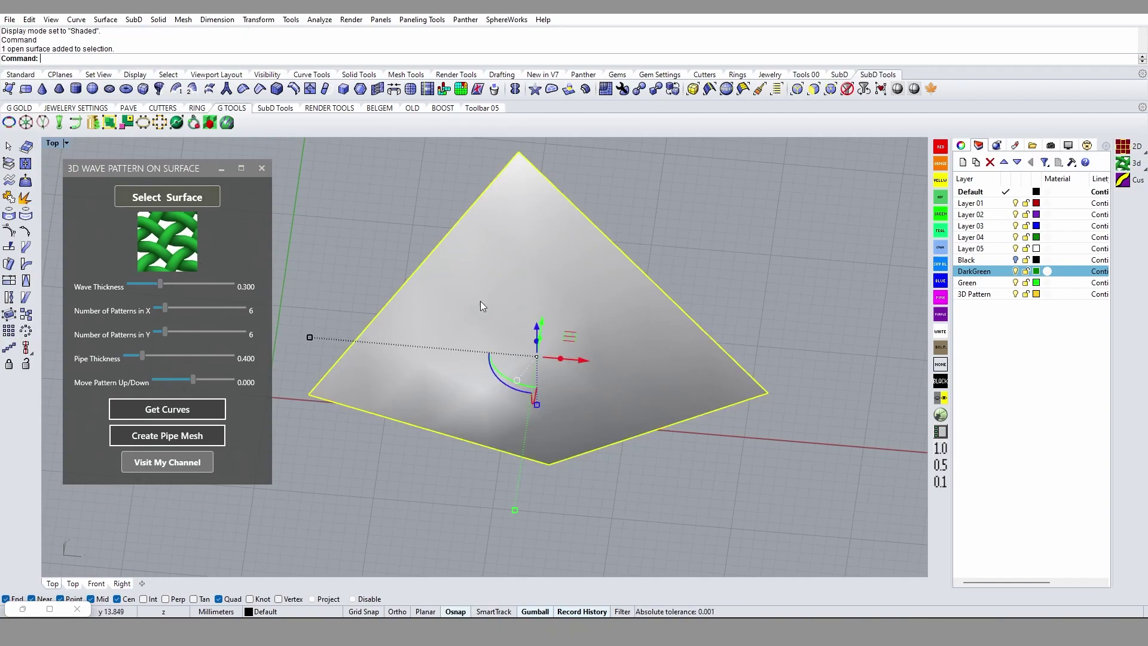
{"action": "left_click", "coordinate": [158, 200]}
{"action": "mouse_move", "coordinate": [557, 347]}
{"action": "right_mouse_down"}
{"action": "mouse_move", "coordinate": [493, 447]}
{"action": "mouse_move", "coordinate": [492, 308]}
{"action": "mouse_move", "coordinate": [578, 391]}
{"action": "right_mouse_up"}
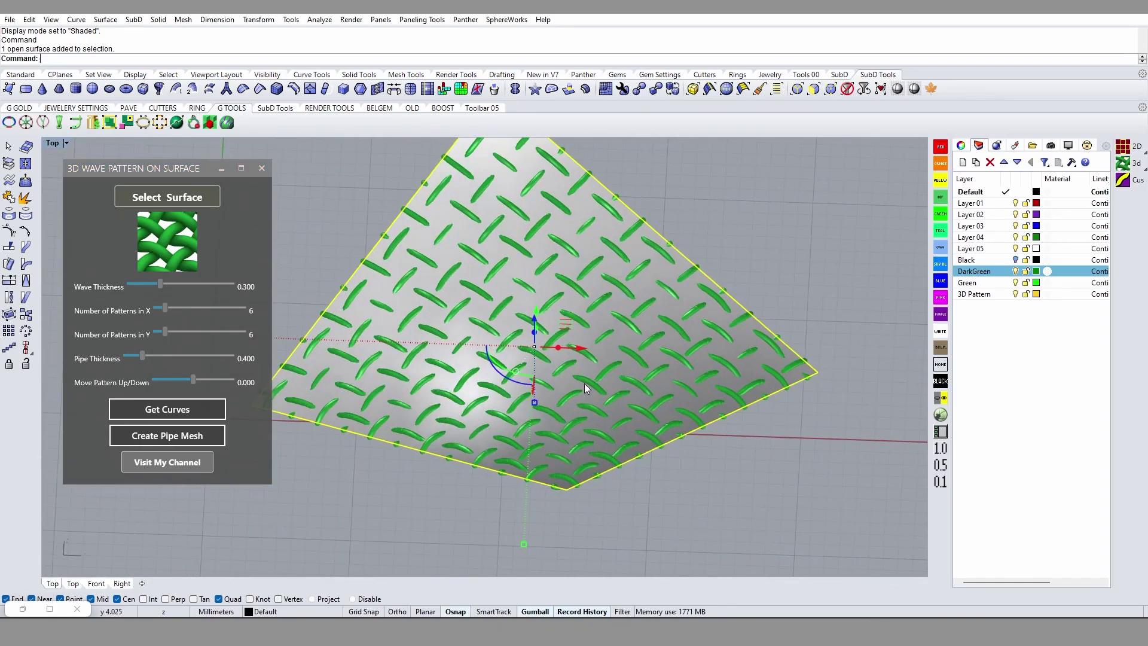
Hide the pyramid surface with H and orbit around the remaining weave.
{"action": "key", "text": "h"}
{"action": "key", "text": "Return"}
{"action": "scroll", "coordinate": [584, 393], "scroll_direction": "up", "scroll_amount": 3}
{"action": "scroll", "coordinate": [648, 367], "scroll_direction": "up", "scroll_amount": 3}
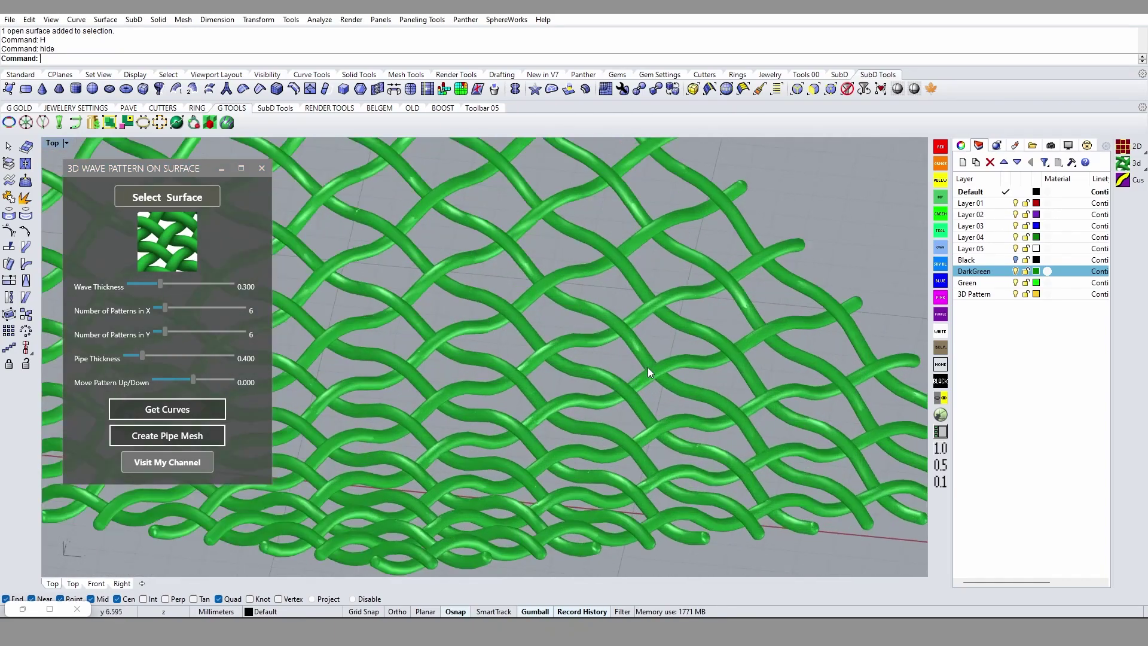
{"action": "right_click_drag", "start_coordinate": [648, 367], "coordinate": [698, 297]}
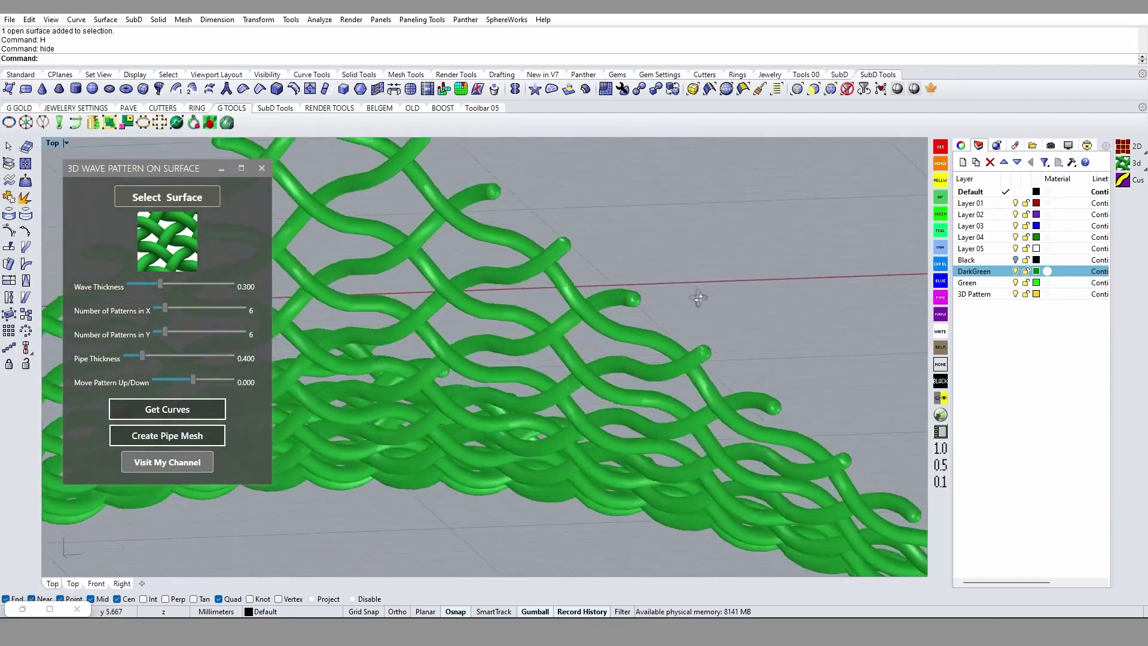
{"action": "right_click_drag", "start_coordinate": [698, 297], "coordinate": [700, 397]}
{"action": "scroll", "coordinate": [757, 431], "scroll_direction": "up", "scroll_amount": 4}
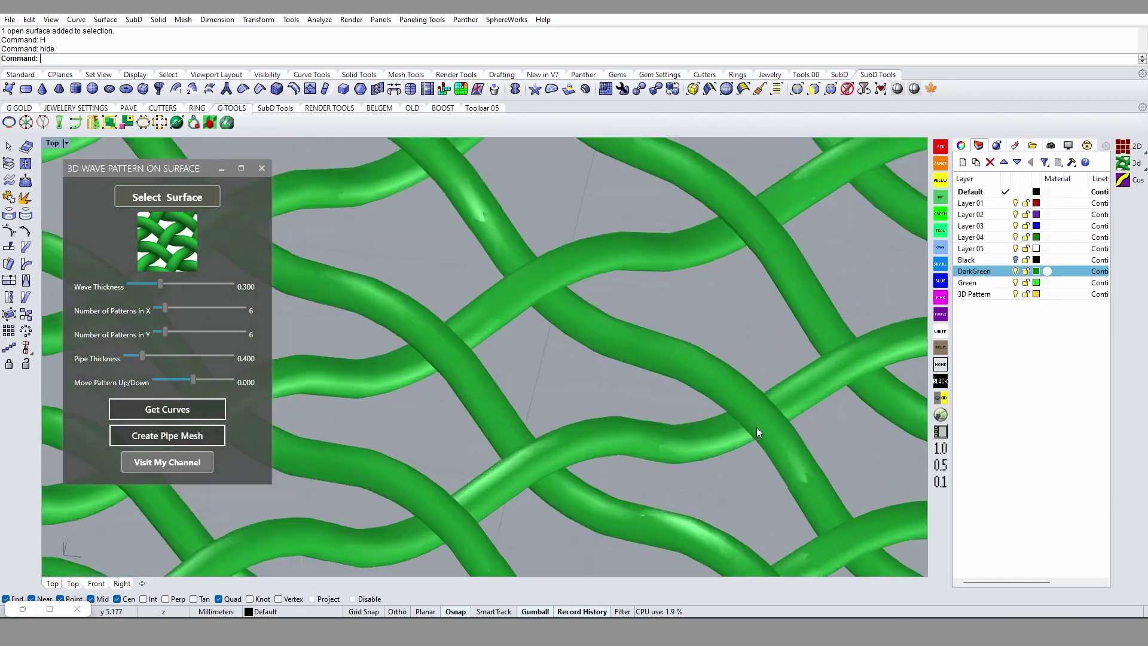
{"action": "scroll", "coordinate": [755, 427], "scroll_direction": "down", "scroll_amount": 3}
{"action": "mouse_move", "coordinate": [755, 427]}
{"action": "right_mouse_down"}
{"action": "mouse_move", "coordinate": [604, 404]}
{"action": "mouse_move", "coordinate": [629, 401]}
{"action": "right_mouse_up"}
{"action": "scroll", "coordinate": [630, 401], "scroll_direction": "up", "scroll_amount": 2}
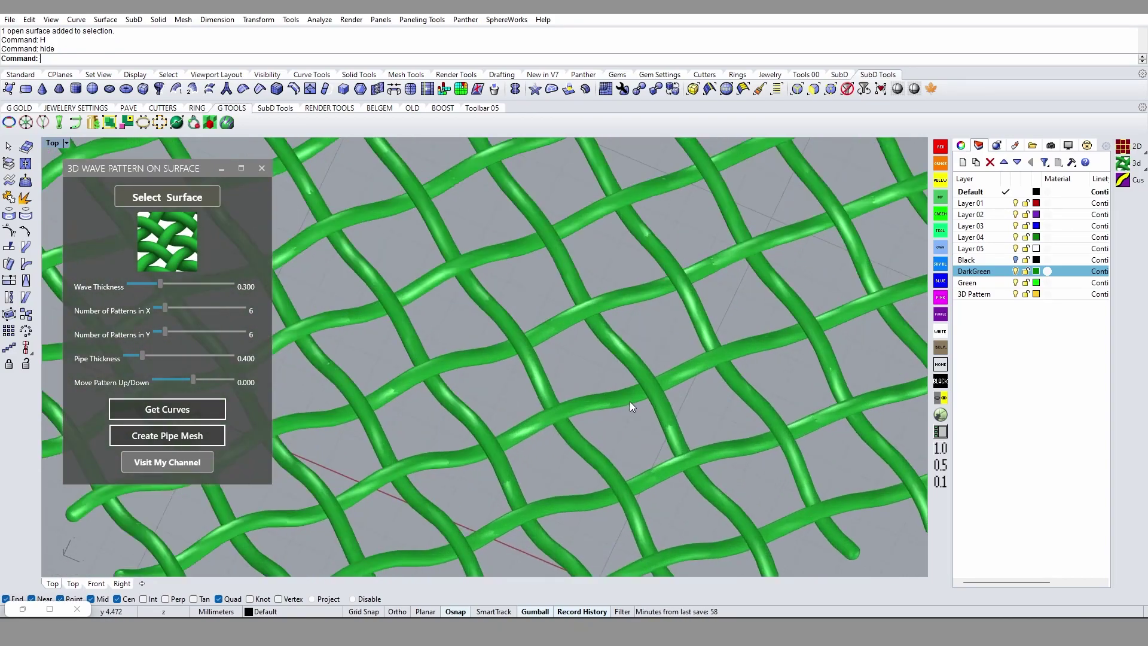
{"action": "scroll", "coordinate": [629, 400], "scroll_direction": "down", "scroll_amount": 2}
{"action": "mouse_move", "coordinate": [630, 401]}
{"action": "right_mouse_down"}
{"action": "mouse_move", "coordinate": [611, 372]}
{"action": "mouse_move", "coordinate": [650, 318]}
{"action": "mouse_move", "coordinate": [597, 320]}
{"action": "right_mouse_up"}
{"action": "scroll", "coordinate": [650, 319], "scroll_direction": "up", "scroll_amount": 3}
{"action": "scroll", "coordinate": [429, 339], "scroll_direction": "up", "scroll_amount": 1}
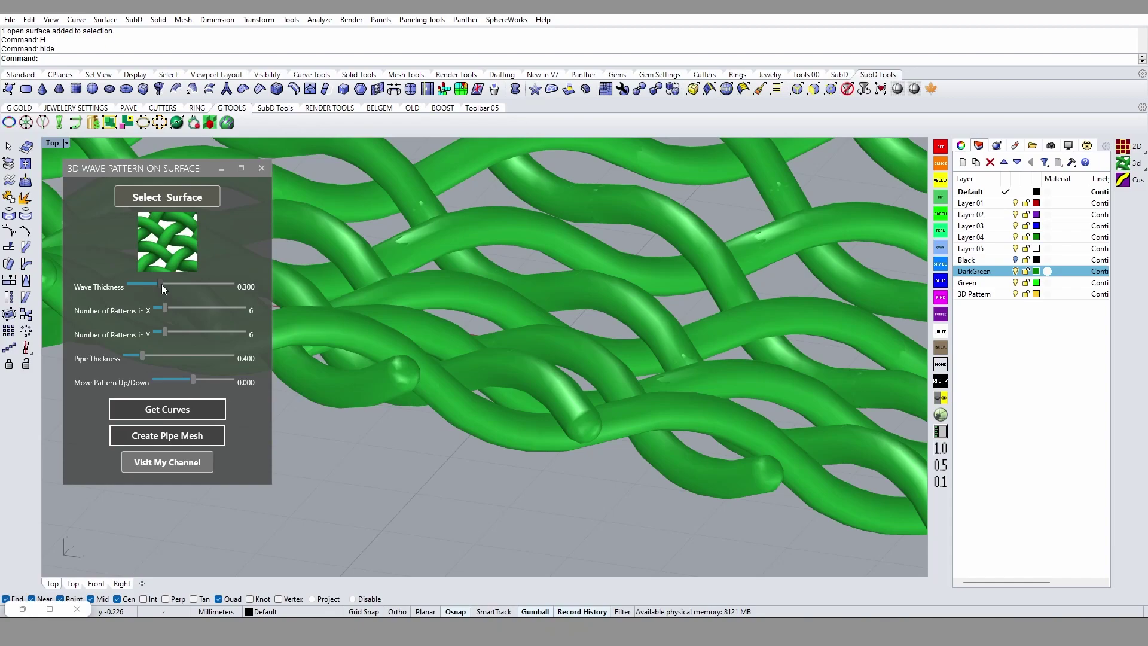
Set wave thickness to 0.224 and the pattern counts to 13 in X and 15 in Y.
{"action": "mouse_move", "coordinate": [161, 285]}
{"action": "left_mouse_down"}
{"action": "mouse_move", "coordinate": [143, 285]}
{"action": "mouse_move", "coordinate": [153, 285]}
{"action": "left_mouse_up"}
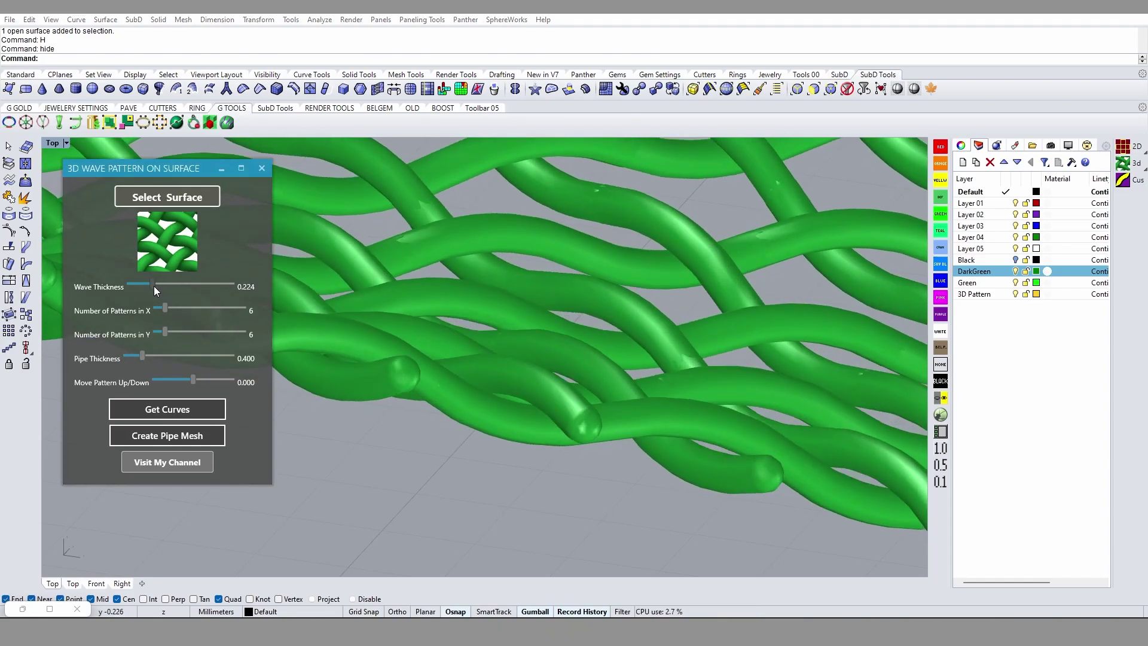
{"action": "scroll", "coordinate": [565, 325], "scroll_direction": "down", "scroll_amount": 5}
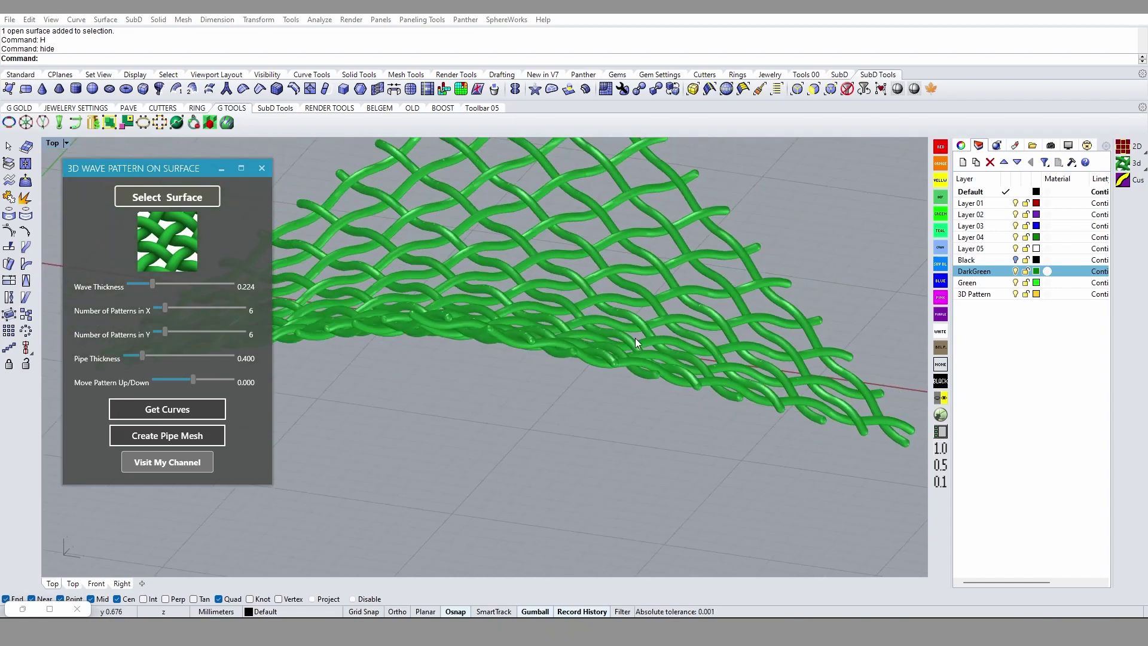
{"action": "scroll", "coordinate": [635, 338], "scroll_direction": "down", "scroll_amount": 3}
{"action": "scroll", "coordinate": [709, 353], "scroll_direction": "down", "scroll_amount": 2}
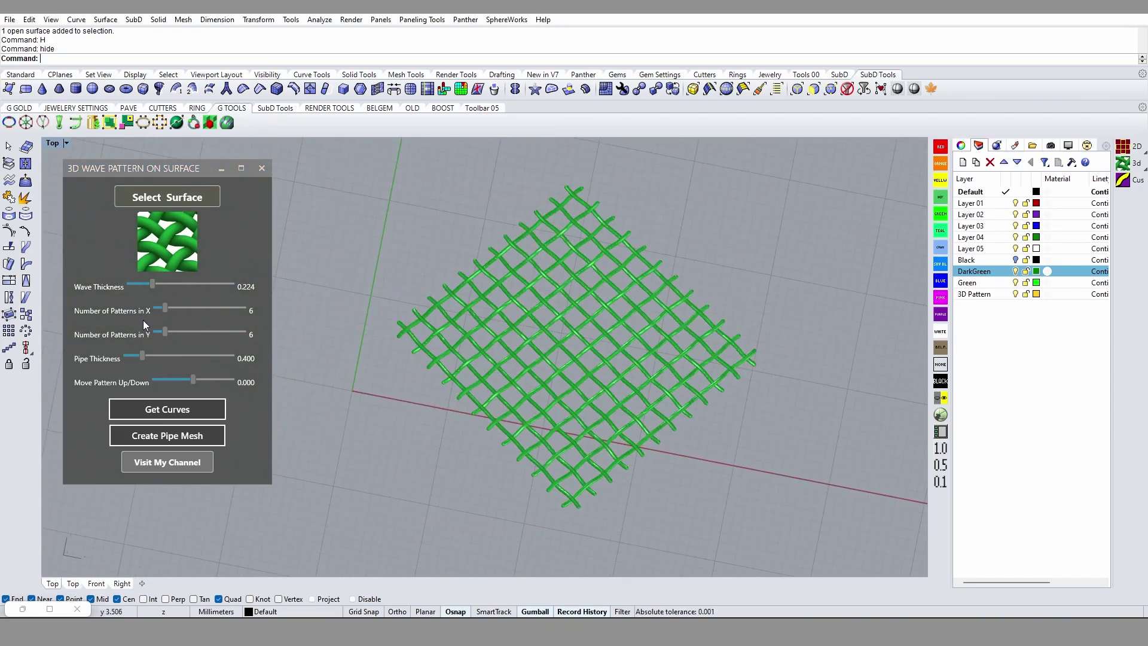
{"action": "left_click_drag", "start_coordinate": [165, 310], "coordinate": [177, 310]}
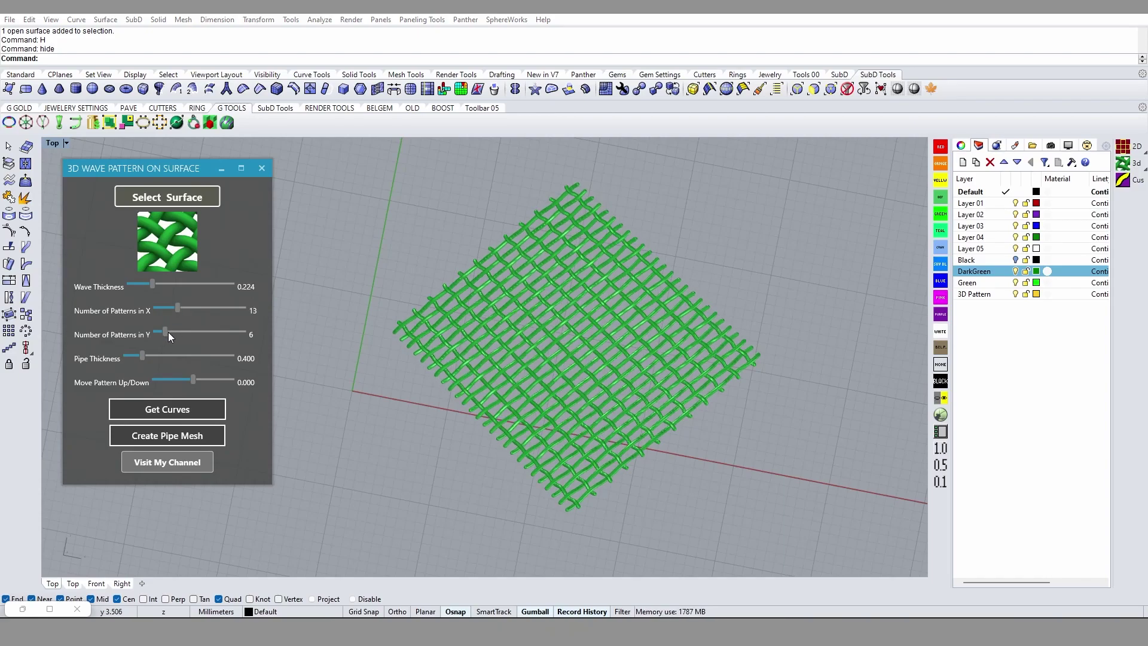
{"action": "left_click_drag", "start_coordinate": [169, 333], "coordinate": [183, 333]}
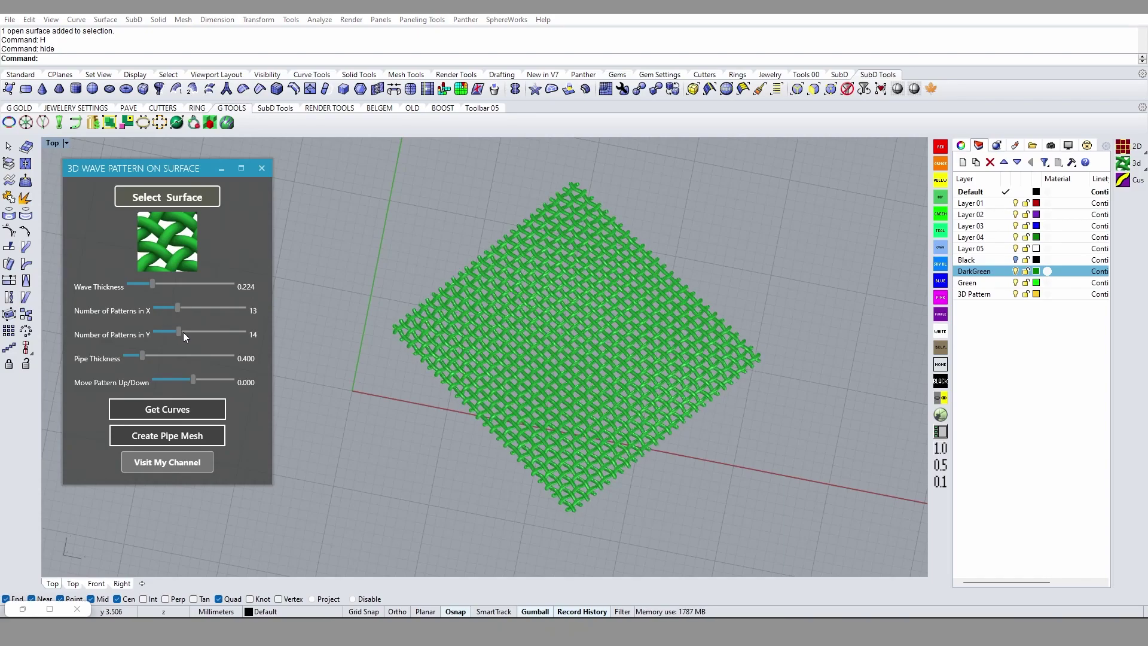
{"action": "scroll", "coordinate": [611, 356], "scroll_direction": "up", "scroll_amount": 3}
{"action": "scroll", "coordinate": [619, 372], "scroll_direction": "up", "scroll_amount": 3}
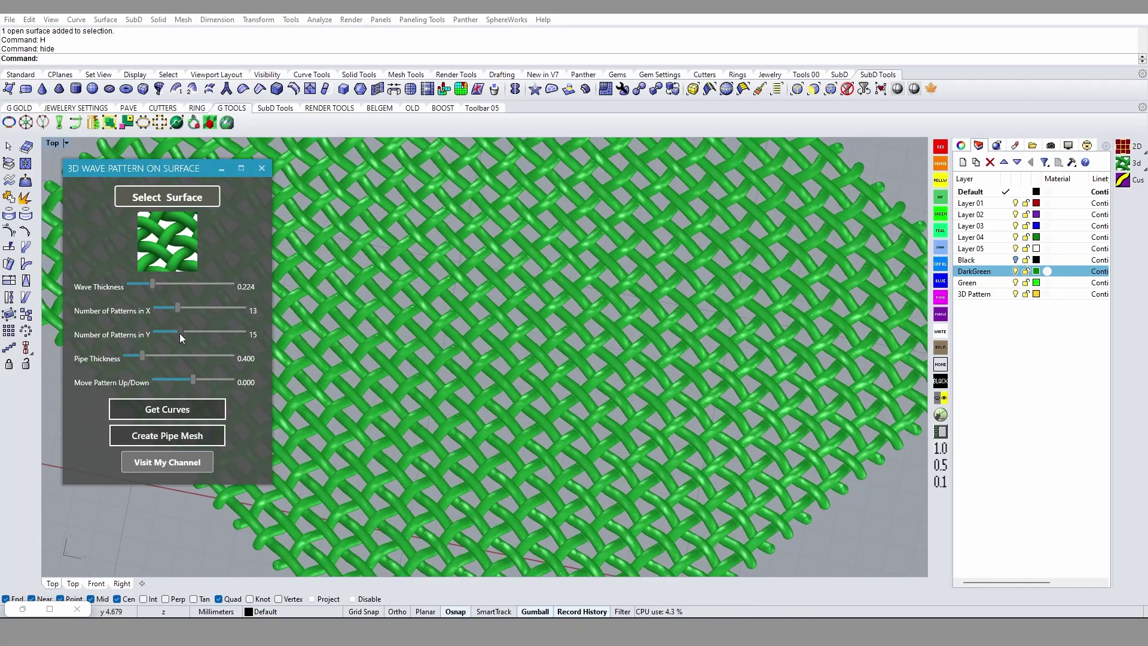
{"action": "double_click", "coordinate": [177, 307]}
{"action": "type", "text": "18"}
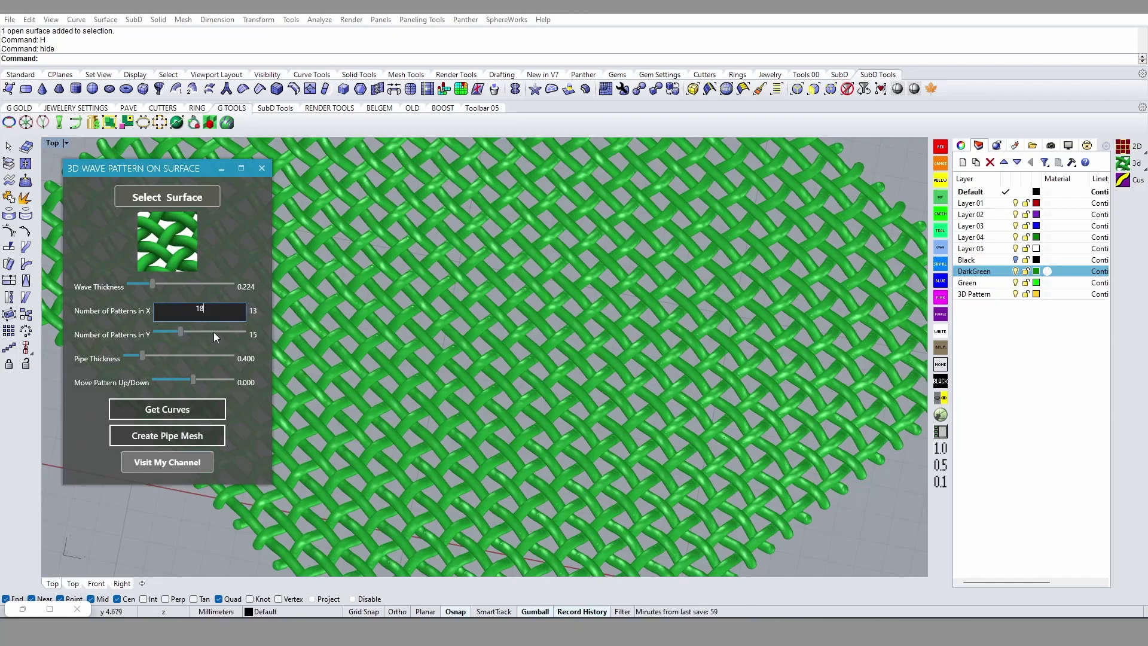
Commit 18 patterns in X and orbit to a close-up of the mesh.
{"action": "key", "text": "Return"}
{"action": "scroll", "coordinate": [663, 345], "scroll_direction": "down", "scroll_amount": 3}
{"action": "mouse_move", "coordinate": [663, 346]}
{"action": "right_mouse_down"}
{"action": "mouse_move", "coordinate": [691, 241]}
{"action": "mouse_move", "coordinate": [758, 304]}
{"action": "right_mouse_up"}
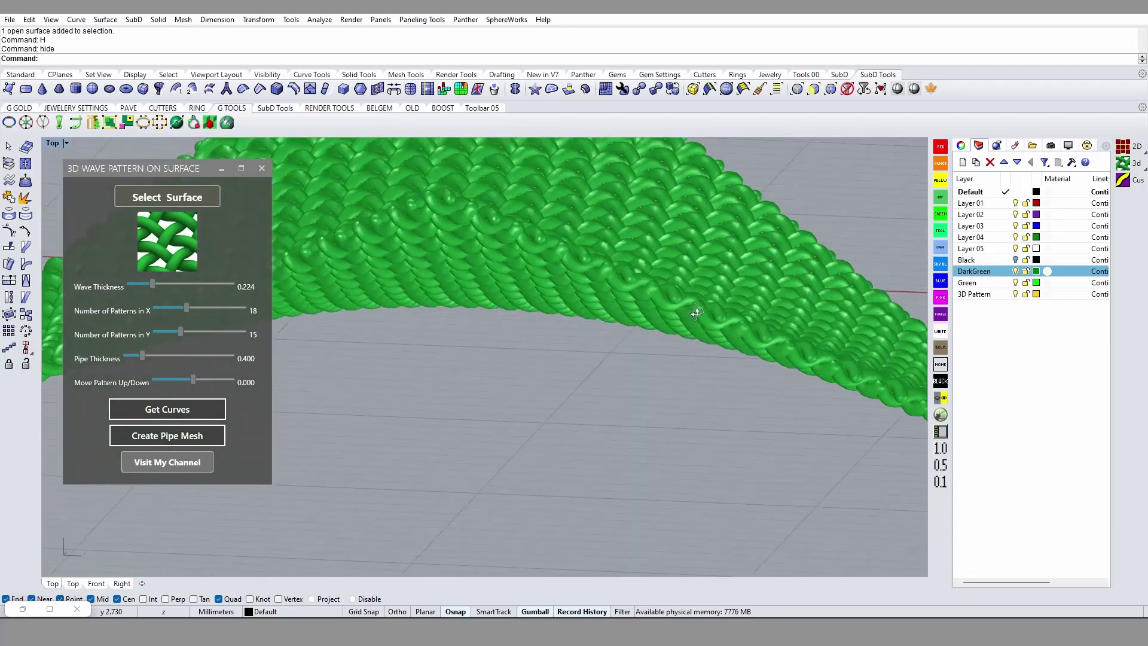
{"action": "scroll", "coordinate": [758, 304], "scroll_direction": "up", "scroll_amount": 3}
{"action": "scroll", "coordinate": [747, 323], "scroll_direction": "up", "scroll_amount": 3}
{"action": "scroll", "coordinate": [723, 363], "scroll_direction": "up", "scroll_amount": 3}
{"action": "scroll", "coordinate": [724, 363], "scroll_direction": "up", "scroll_amount": 3}
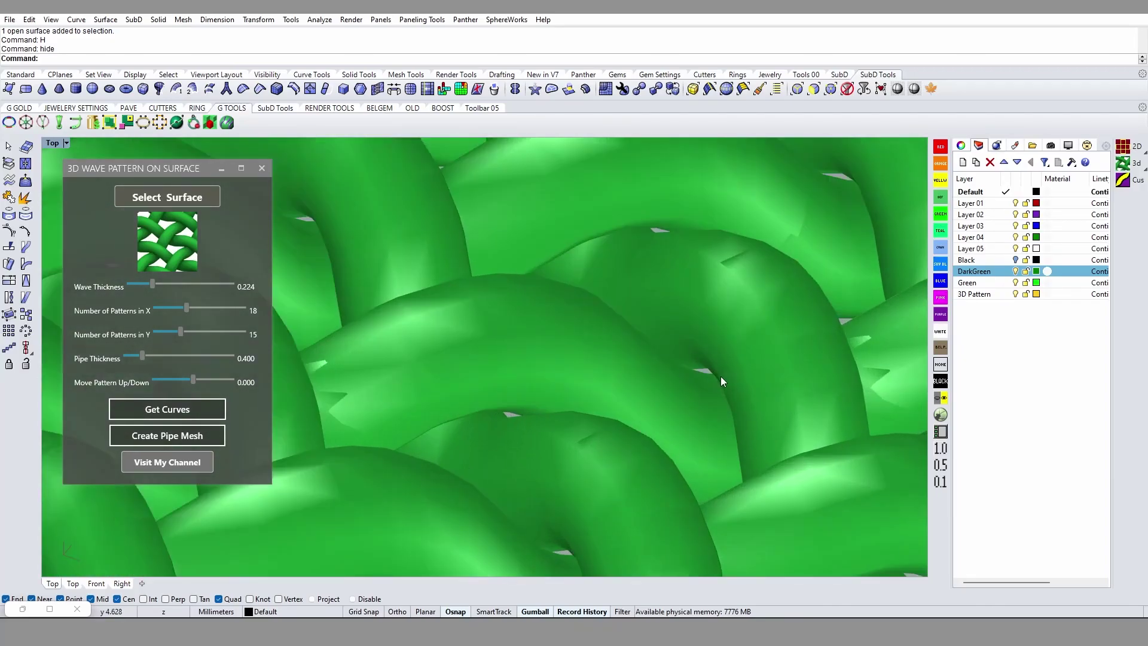
{"action": "scroll", "coordinate": [720, 375], "scroll_direction": "up", "scroll_amount": 3}
{"action": "scroll", "coordinate": [693, 368], "scroll_direction": "up", "scroll_amount": 2}
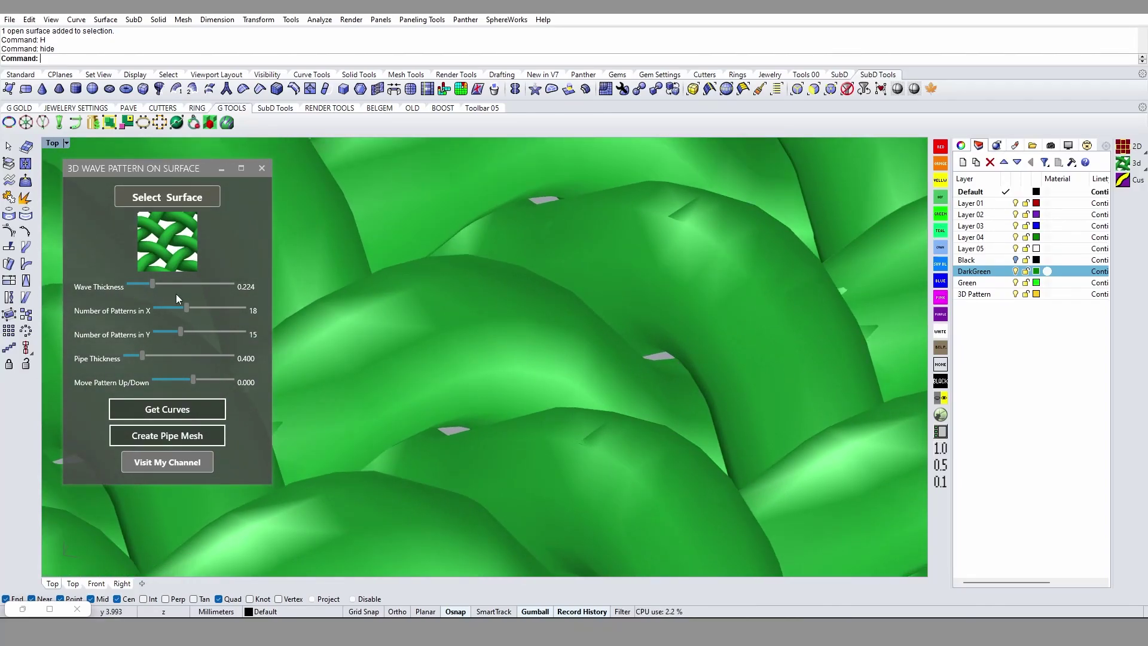
Lower the wave thickness to 0.153 and check the denser woven sheet.
{"action": "left_click", "coordinate": [153, 283]}
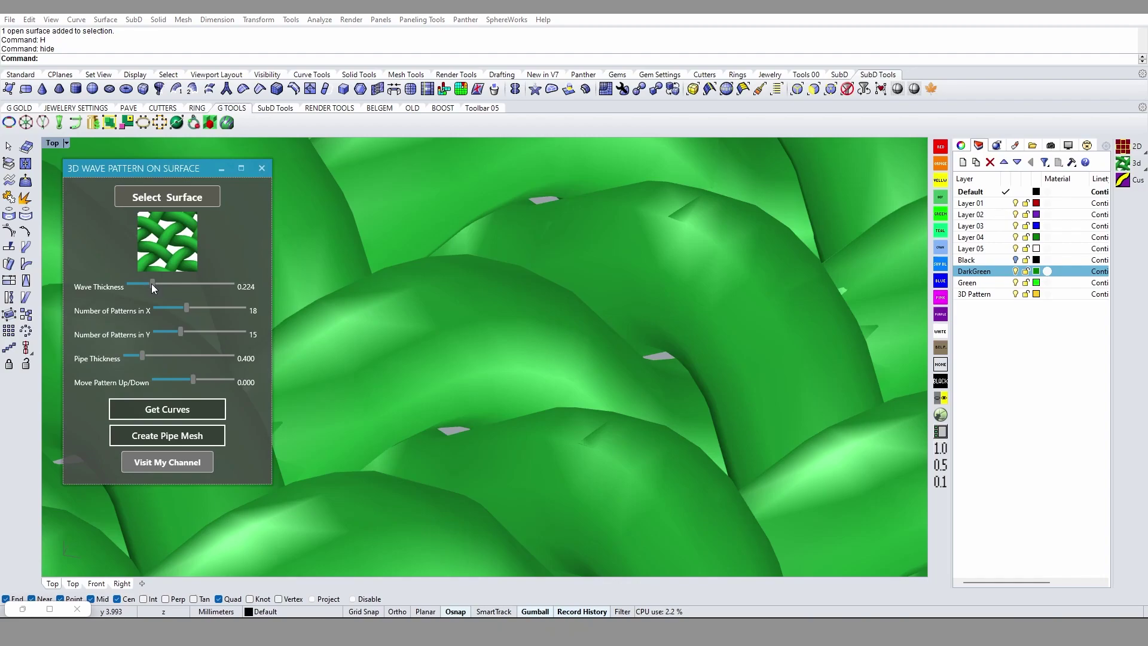
{"action": "left_click_drag", "start_coordinate": [152, 284], "coordinate": [146, 284]}
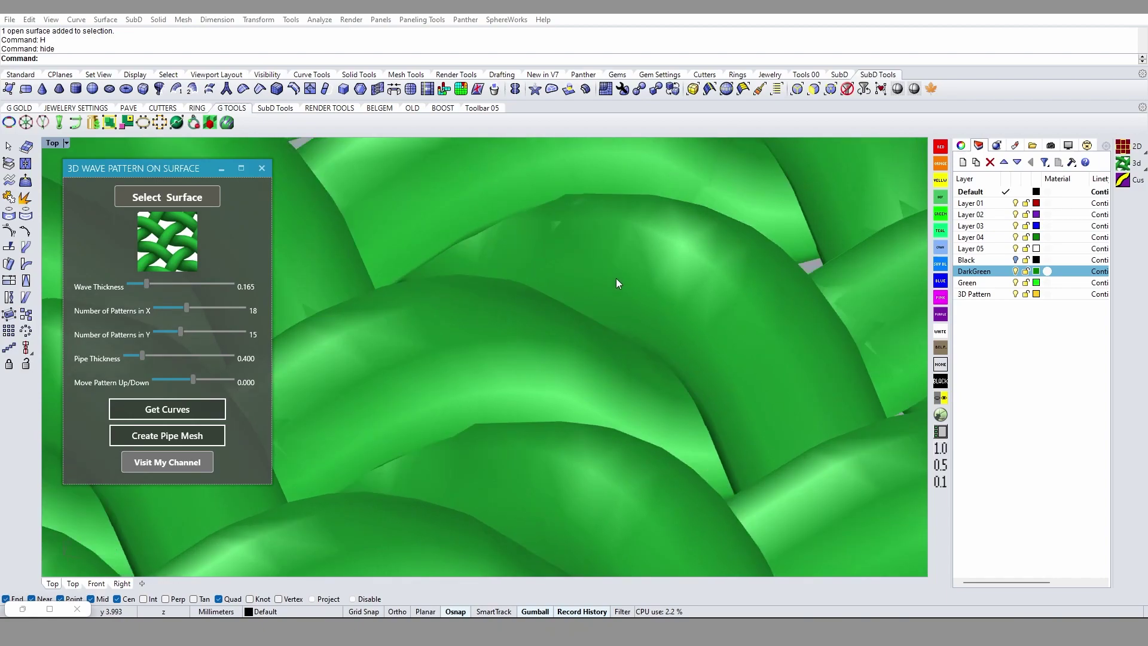
{"action": "scroll", "coordinate": [620, 278], "scroll_direction": "down", "scroll_amount": 3}
{"action": "scroll", "coordinate": [619, 278], "scroll_direction": "down", "scroll_amount": 3}
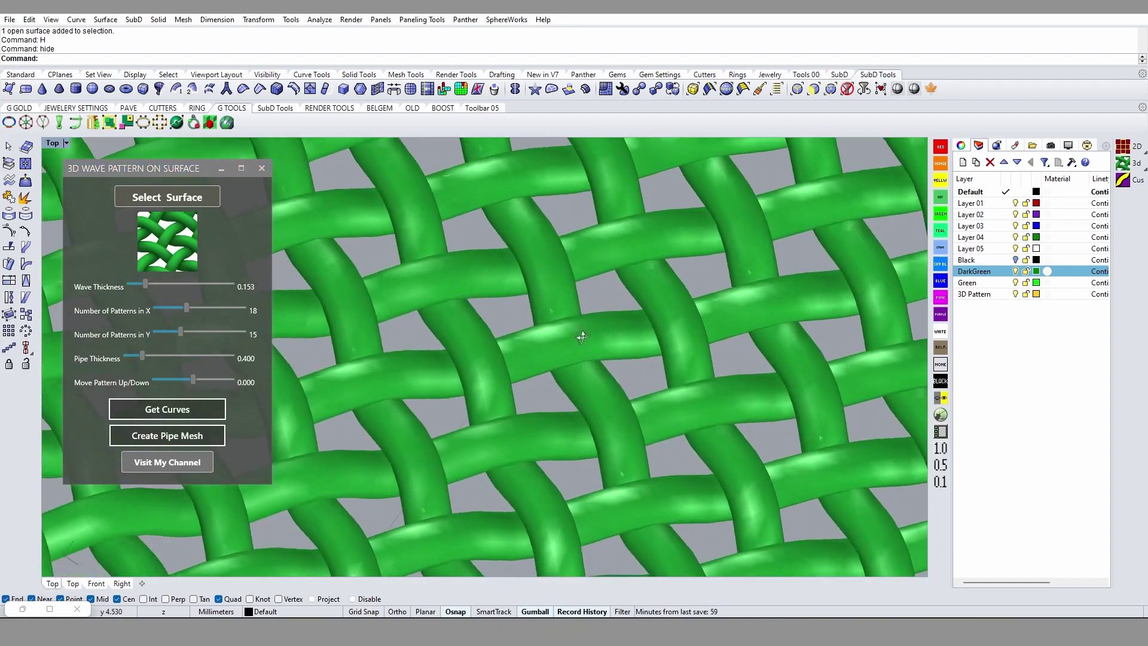
{"action": "scroll", "coordinate": [582, 337], "scroll_direction": "down", "scroll_amount": 3}
{"action": "scroll", "coordinate": [583, 329], "scroll_direction": "down", "scroll_amount": 3}
{"action": "scroll", "coordinate": [585, 317], "scroll_direction": "down", "scroll_amount": 2}
{"action": "scroll", "coordinate": [590, 302], "scroll_direction": "down", "scroll_amount": 1}
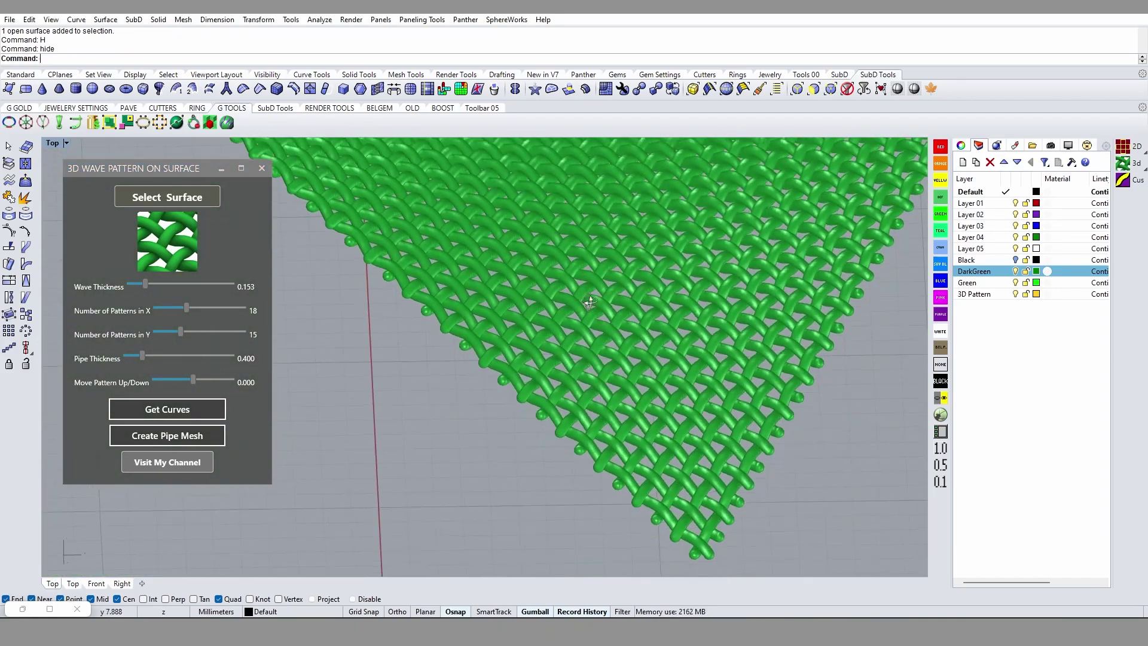
{"action": "mouse_move", "coordinate": [590, 302]}
{"action": "right_mouse_down", "text": "ctrl+shift"}
{"action": "mouse_move", "coordinate": [746, 284]}
{"action": "mouse_move", "coordinate": [740, 358]}
{"action": "mouse_move", "coordinate": [659, 352]}
{"action": "mouse_move", "coordinate": [563, 322]}
{"action": "right_mouse_up", "text": "ctrl+shift"}
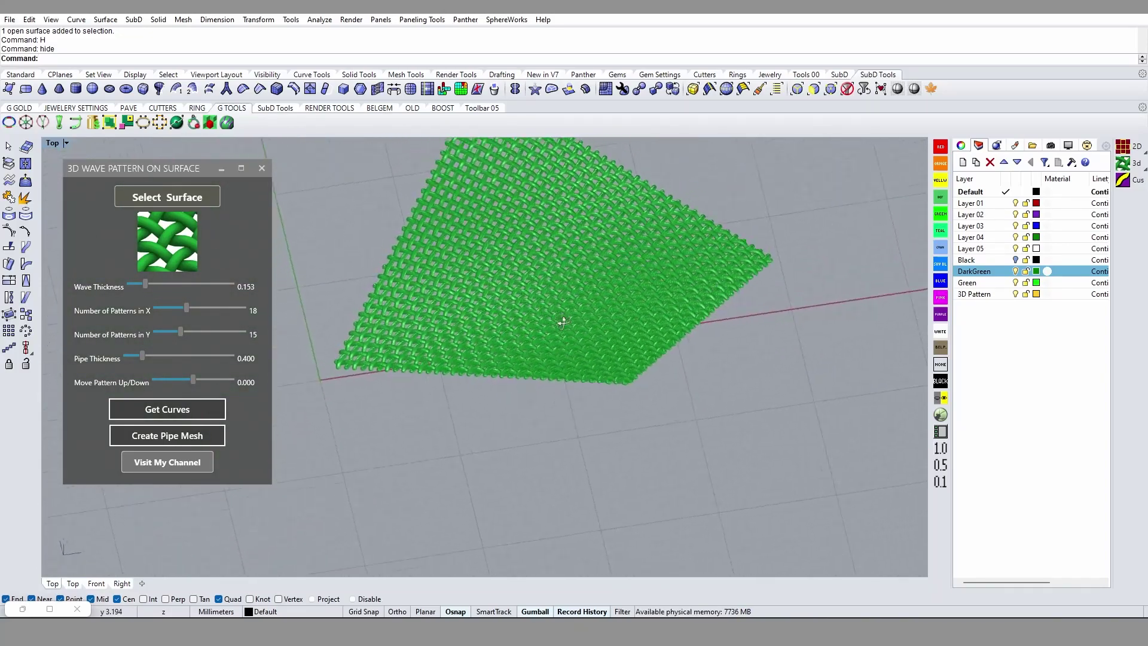
{"action": "scroll", "coordinate": [586, 346], "scroll_direction": "up", "scroll_amount": 3}
{"action": "scroll", "coordinate": [633, 397], "scroll_direction": "up", "scroll_amount": 3}
{"action": "type", "text": "ss"}
{"action": "key", "text": "Return"}
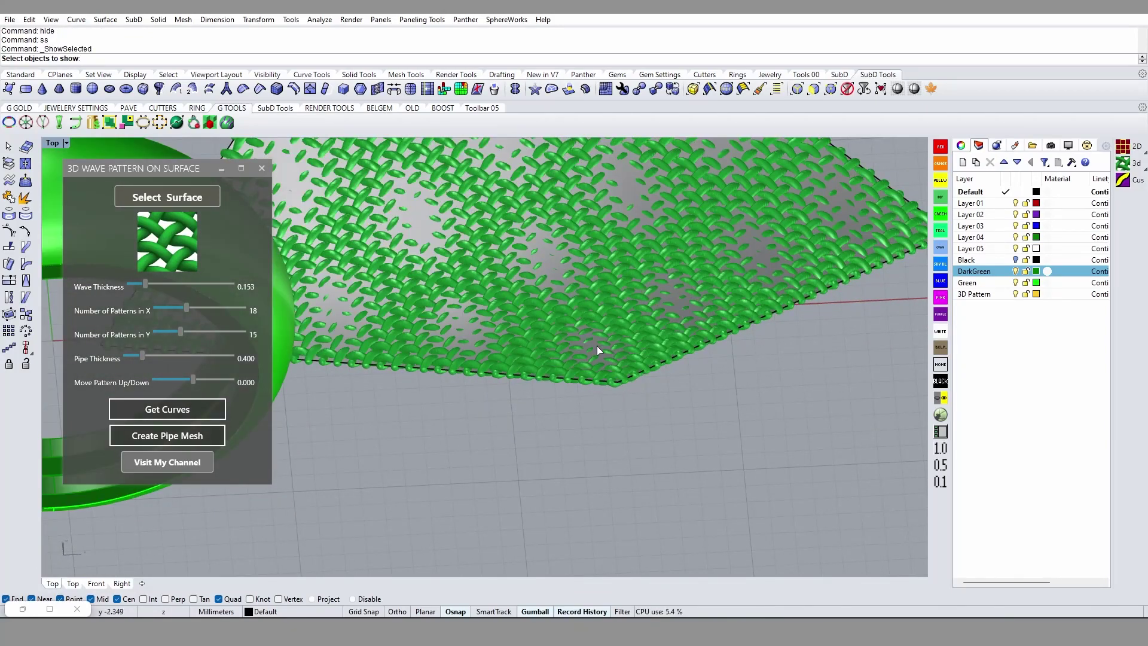
{"action": "key", "text": "Return"}
{"action": "mouse_move", "coordinate": [596, 347]}
{"action": "right_mouse_down", "text": "ctrl+shift"}
{"action": "mouse_move", "coordinate": [626, 388]}
{"action": "mouse_move", "coordinate": [605, 363]}
{"action": "right_mouse_up", "text": "ctrl+shift"}
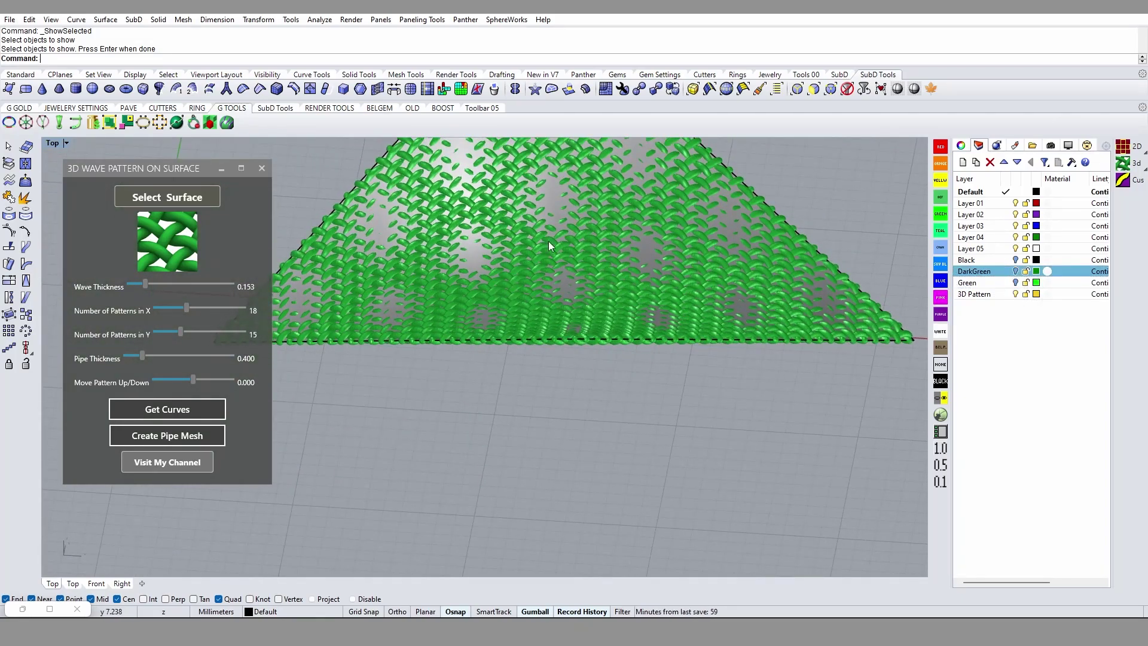
{"action": "mouse_move", "coordinate": [551, 247]}
{"action": "right_mouse_down", "text": "ctrl+shift"}
{"action": "mouse_move", "coordinate": [568, 285]}
{"action": "mouse_move", "coordinate": [546, 359]}
{"action": "right_mouse_up", "text": "ctrl+shift"}
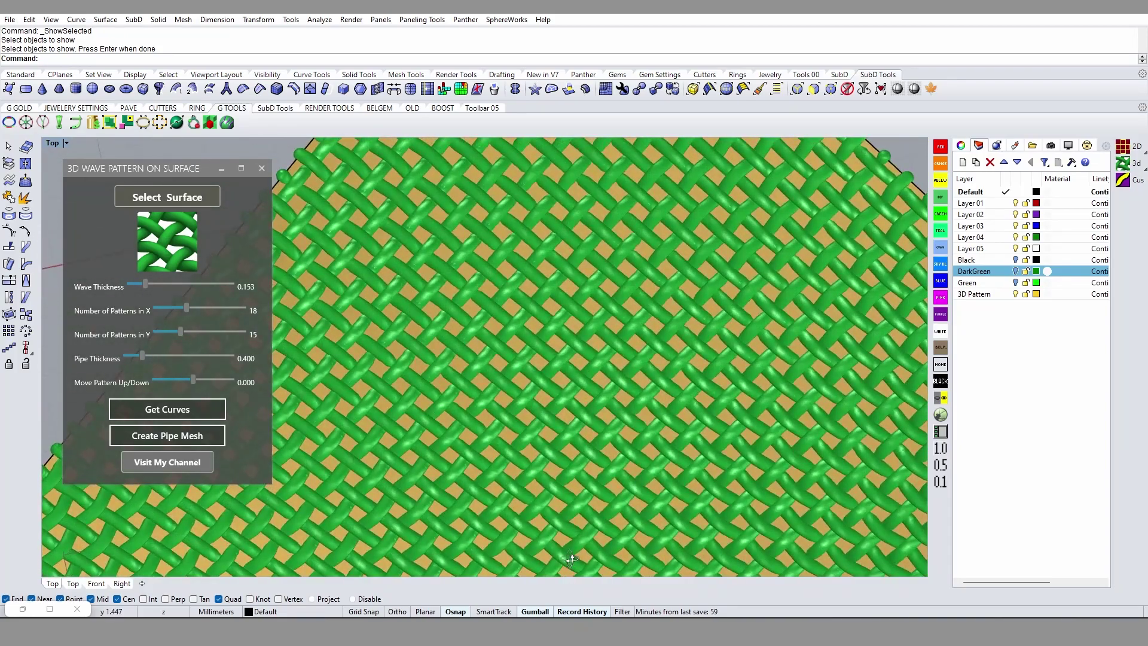
{"action": "scroll", "coordinate": [546, 359], "scroll_direction": "up", "scroll_amount": 3}
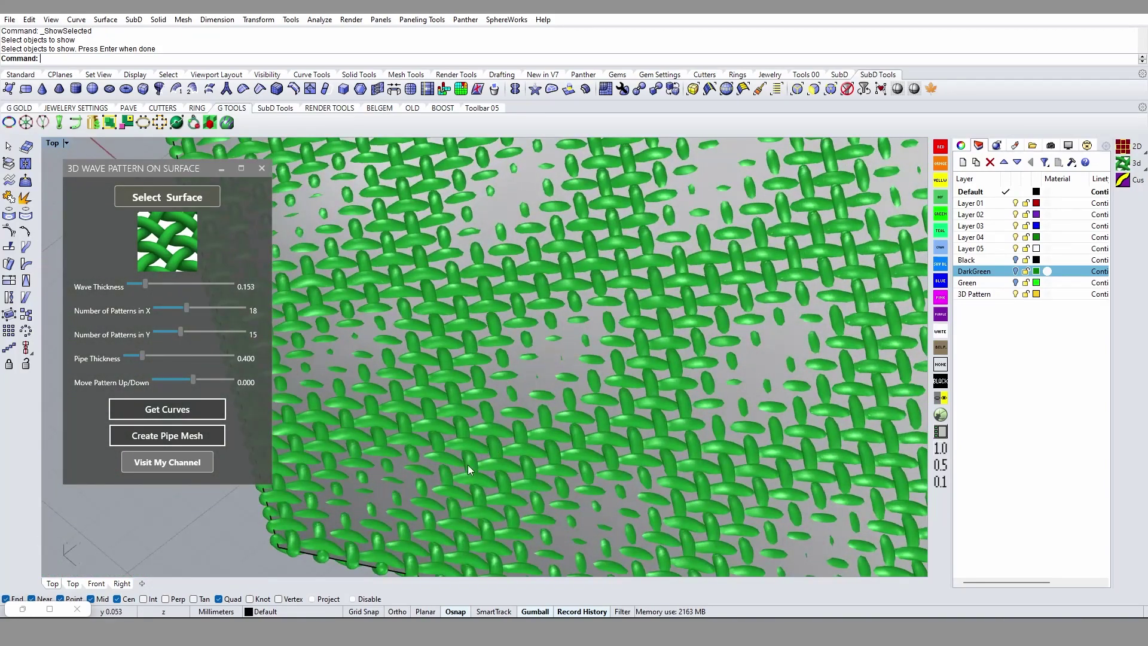
{"action": "scroll", "coordinate": [468, 464], "scroll_direction": "down", "scroll_amount": 2}
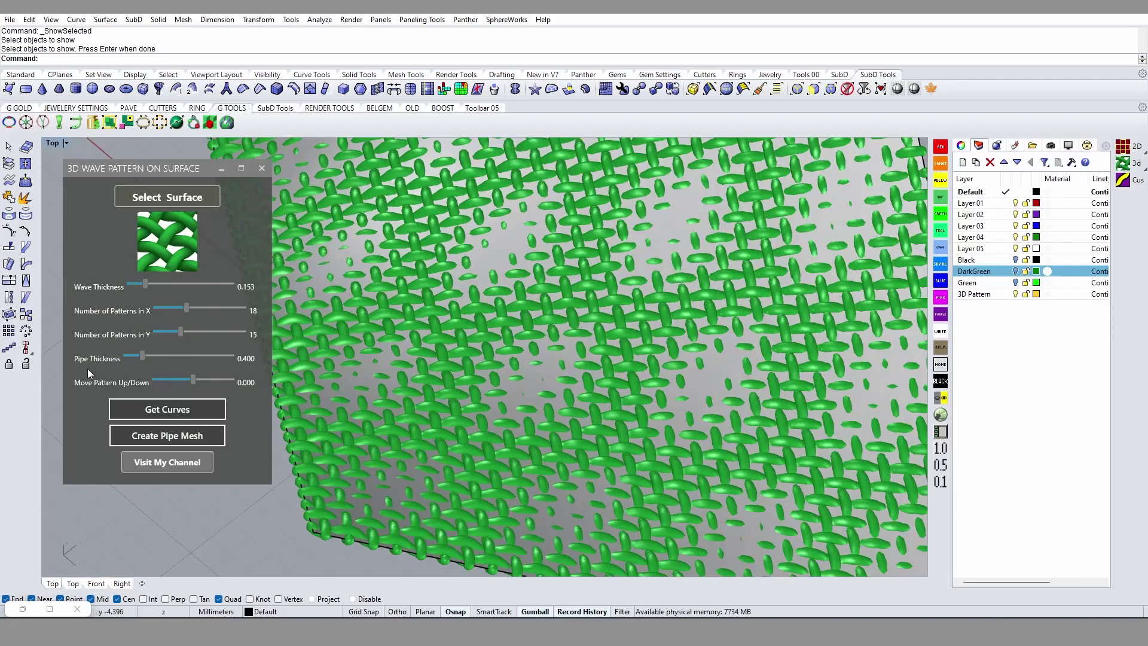
{"action": "scroll", "coordinate": [616, 403], "scroll_direction": "down", "scroll_amount": 3}
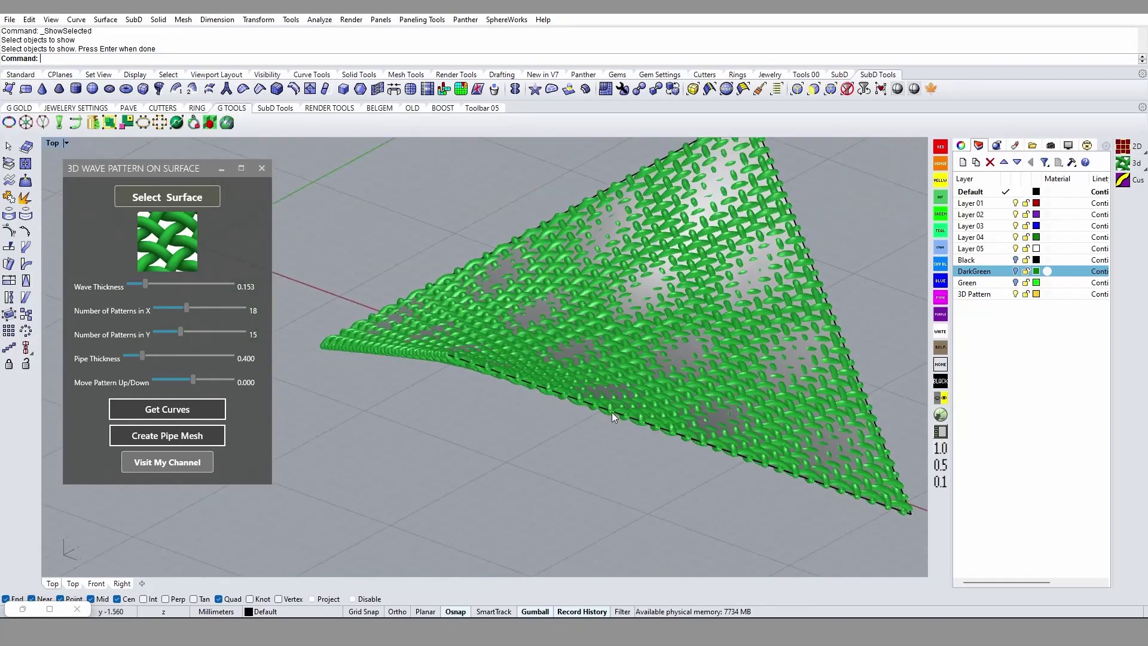
{"action": "scroll", "coordinate": [637, 251], "scroll_direction": "up", "scroll_amount": 3}
{"action": "scroll", "coordinate": [635, 250], "scroll_direction": "up", "scroll_amount": 1}
{"action": "scroll", "coordinate": [648, 216], "scroll_direction": "up", "scroll_amount": 2}
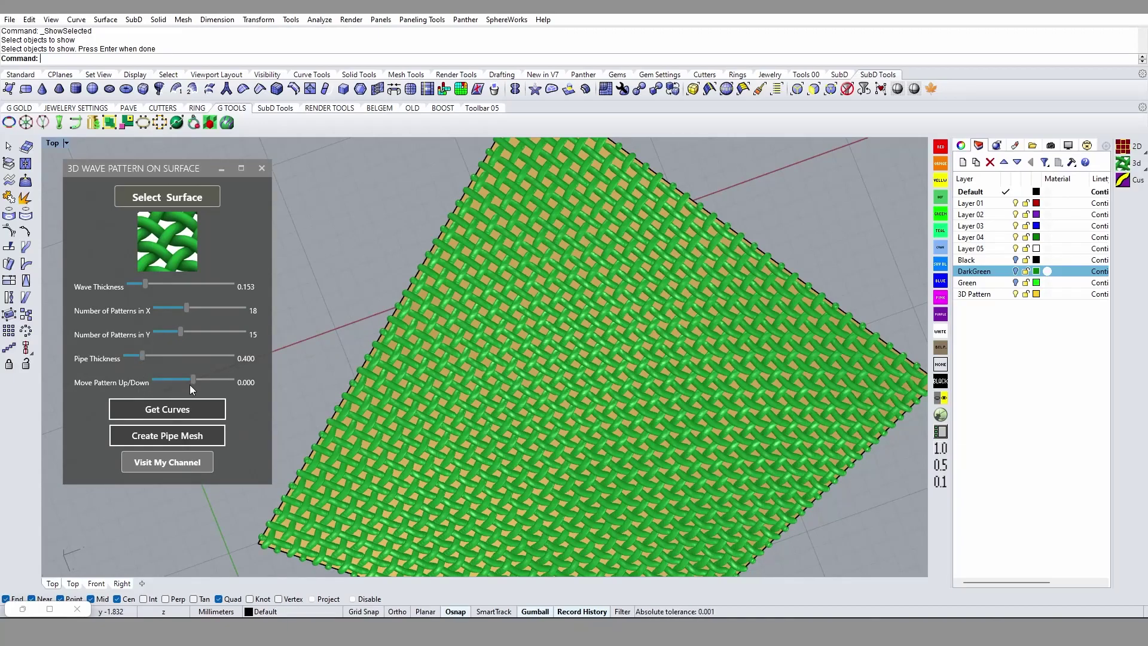
{"action": "mouse_move", "coordinate": [549, 392]}
{"action": "right_mouse_down"}
{"action": "mouse_move", "coordinate": [596, 300]}
{"action": "mouse_move", "coordinate": [601, 447]}
{"action": "mouse_move", "coordinate": [197, 354]}
{"action": "right_mouse_up"}
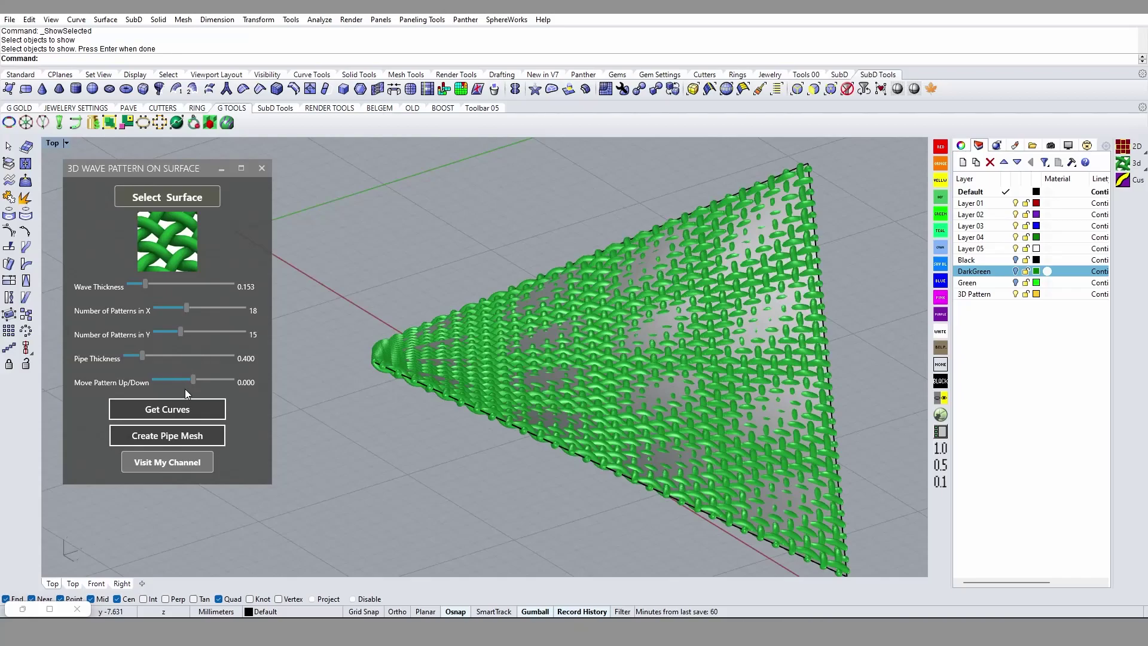
{"action": "left_click", "coordinate": [192, 380]}
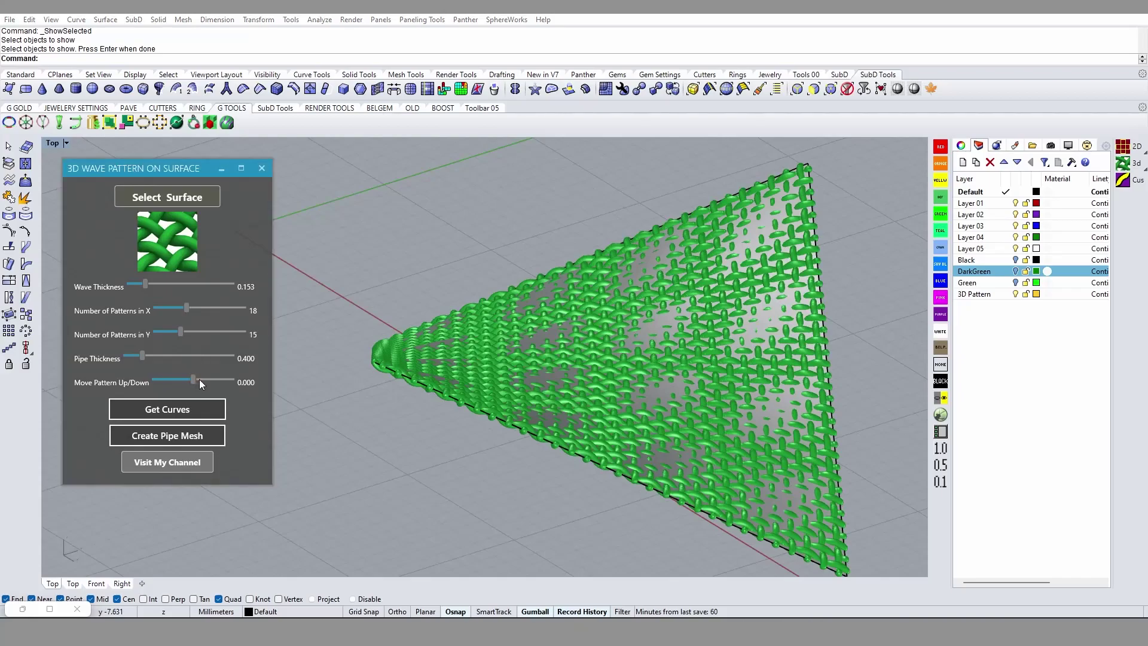
{"action": "left_click_drag", "start_coordinate": [199, 379], "coordinate": [204, 379]}
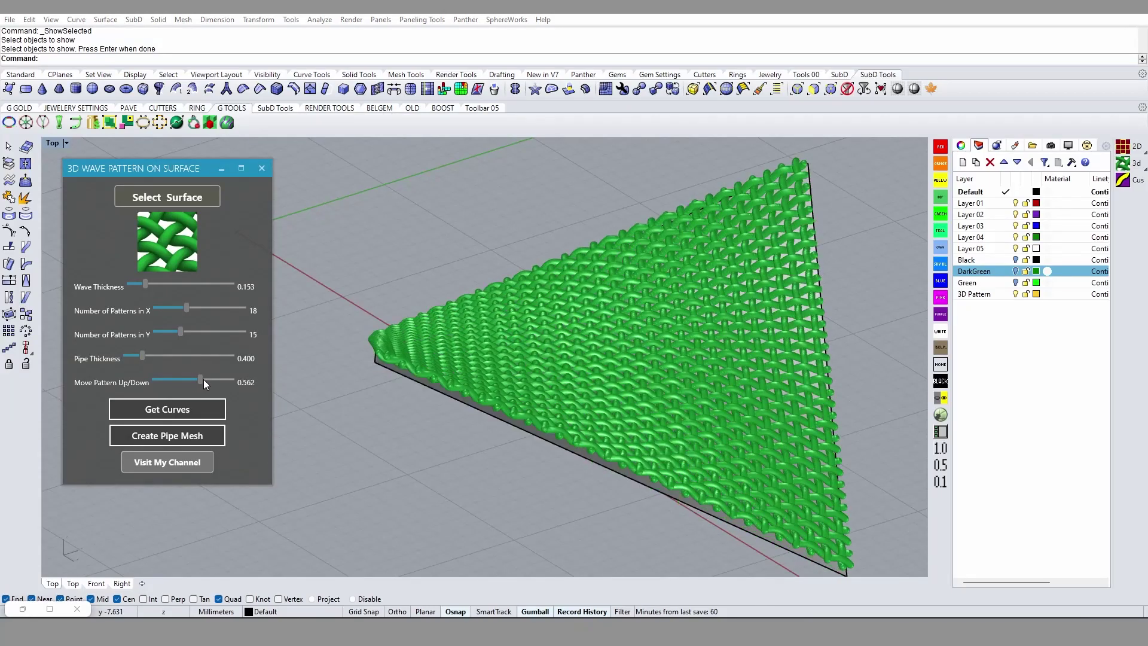
{"action": "left_click", "coordinate": [203, 379]}
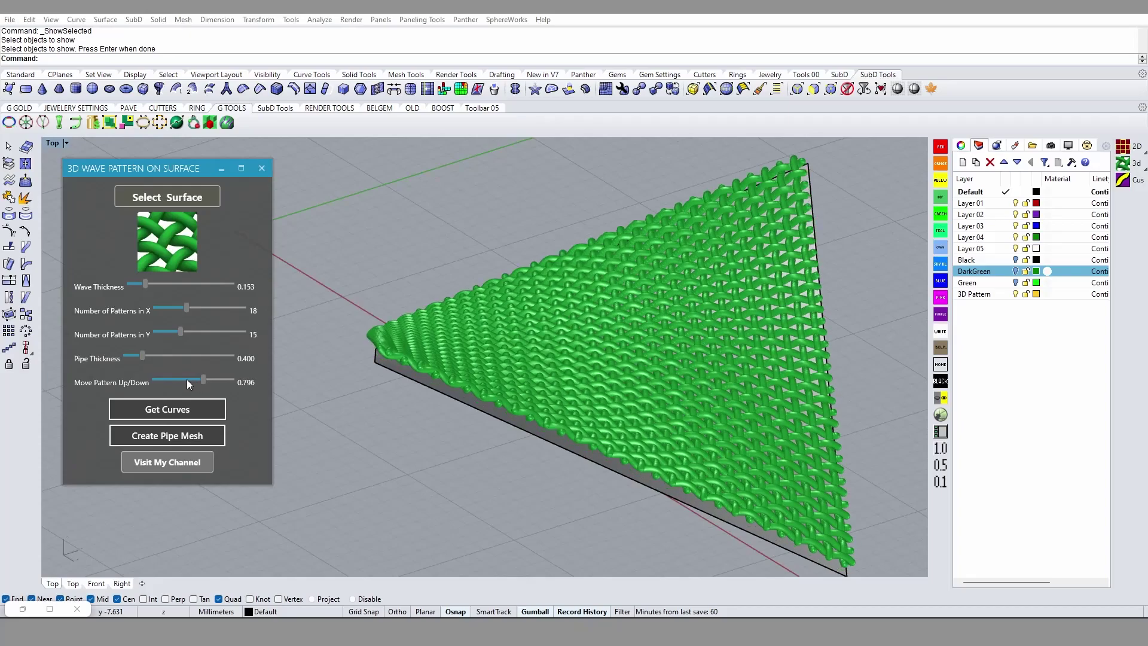
{"action": "left_click", "coordinate": [185, 379]}
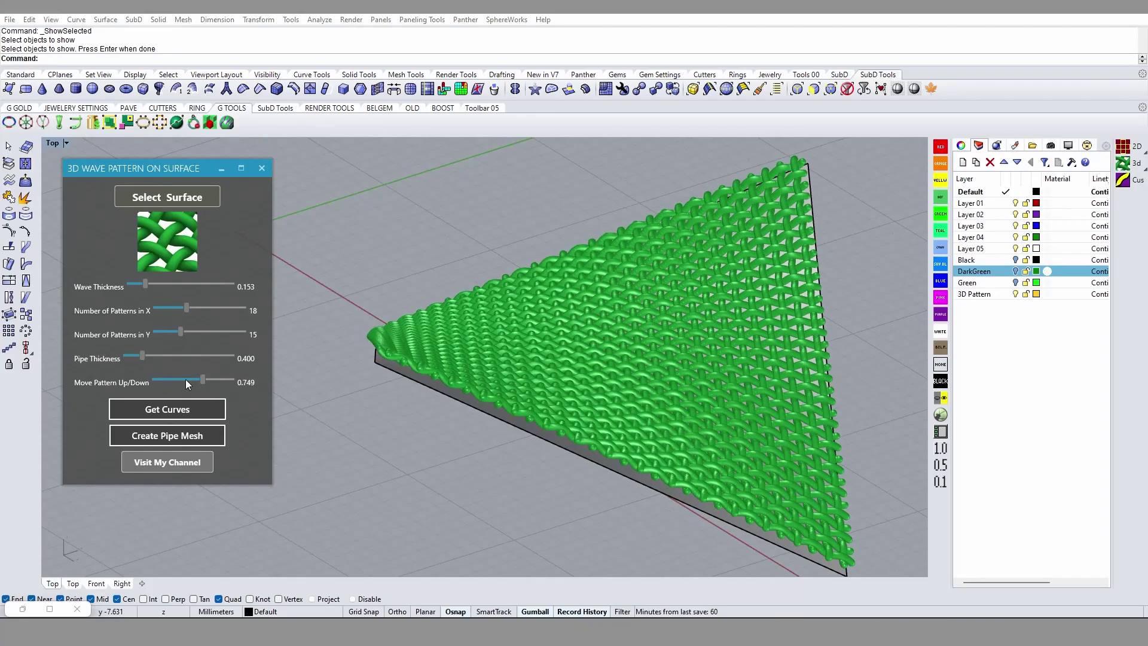
{"action": "left_click", "coordinate": [185, 379]}
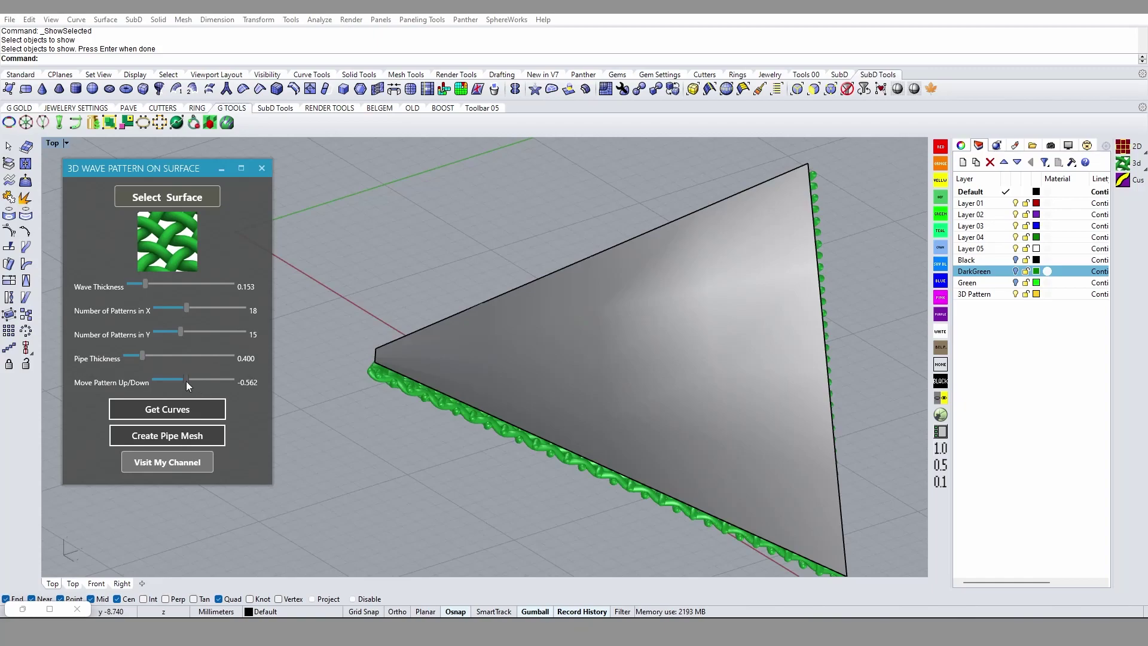
{"action": "double_click", "coordinate": [186, 382]}
{"action": "type", "text": "0"}
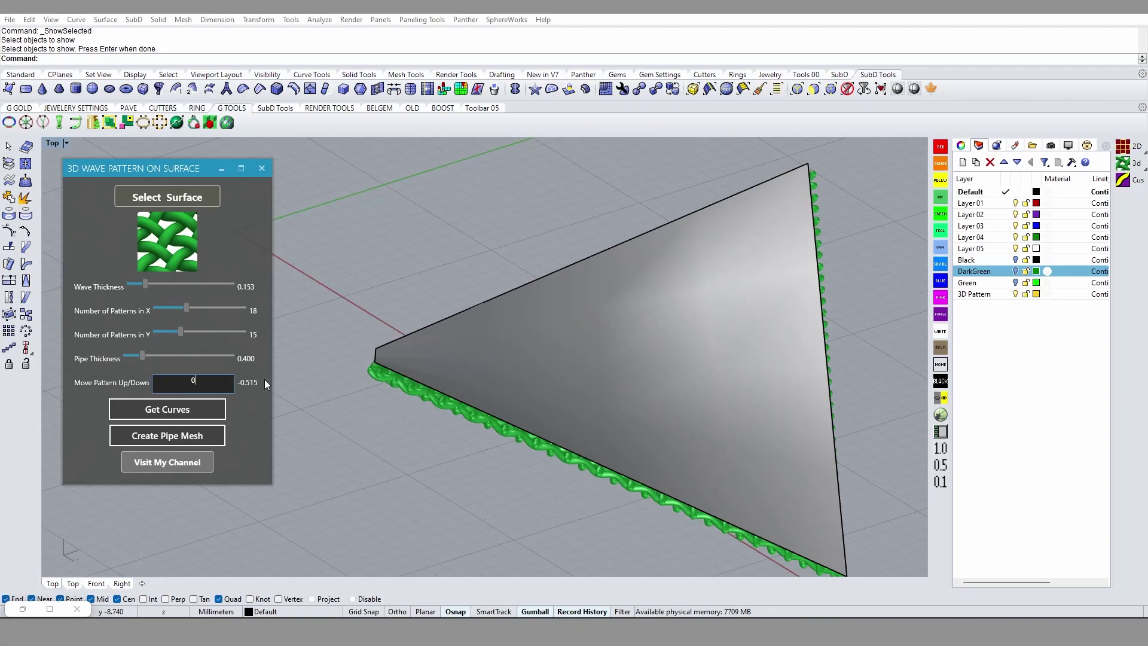
{"action": "key", "text": "Return"}
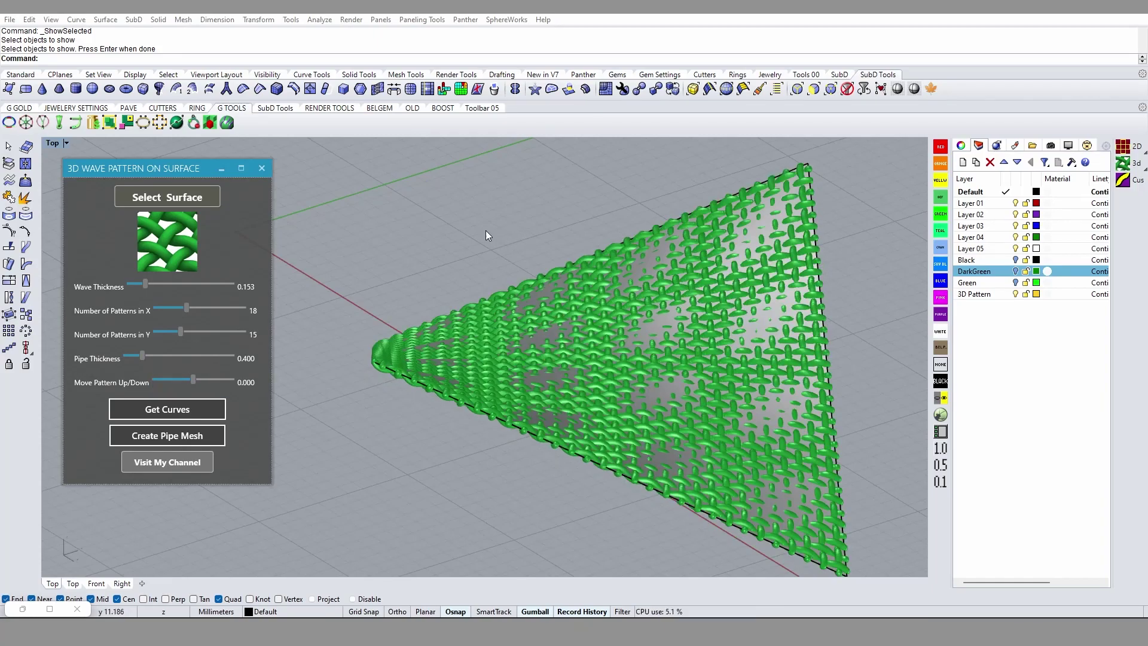
{"action": "right_click_drag", "start_coordinate": [486, 231], "coordinate": [572, 399]}
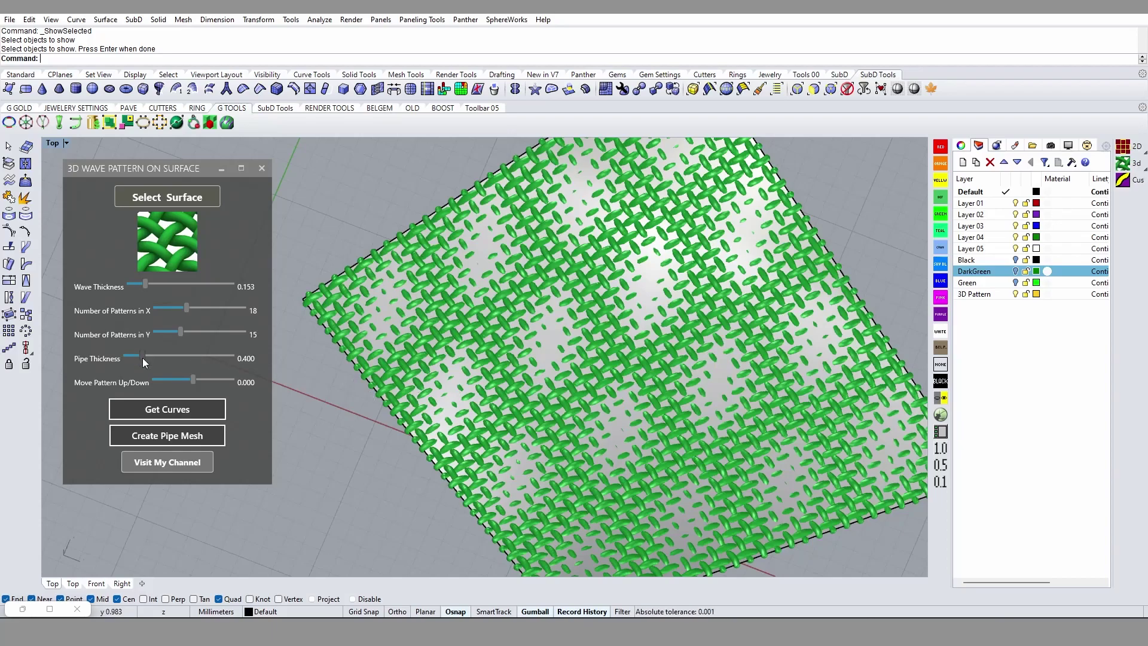
Generate the weave as curves on a new 3d Wave Pattern Curve layer and close the dialog.
{"action": "left_click", "coordinate": [160, 410]}
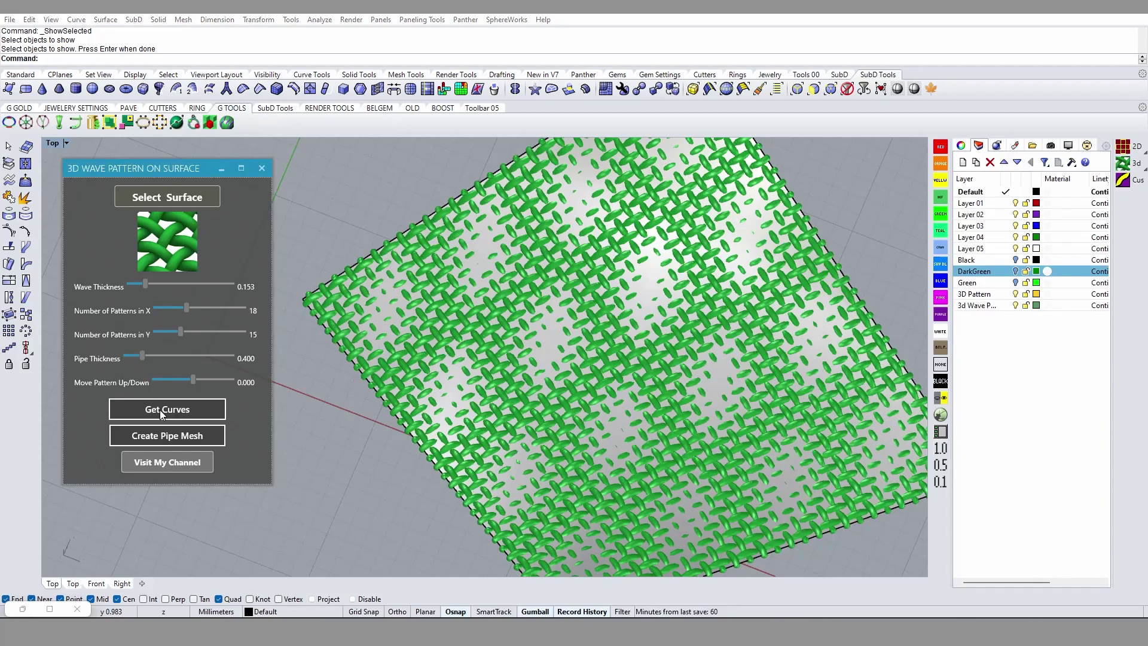
{"action": "left_click", "coordinate": [259, 170]}
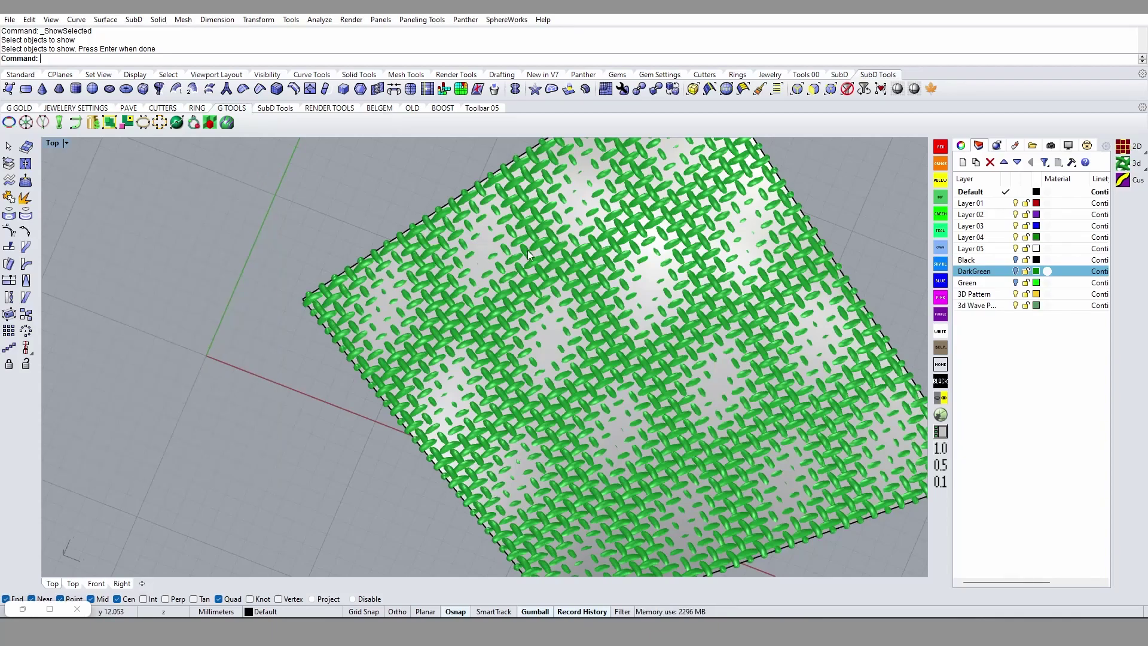
{"action": "mouse_move", "coordinate": [458, 379]}
{"action": "right_mouse_down"}
{"action": "mouse_move", "coordinate": [421, 353]}
{"action": "mouse_move", "coordinate": [366, 342]}
{"action": "mouse_move", "coordinate": [466, 354]}
{"action": "mouse_move", "coordinate": [443, 335]}
{"action": "mouse_move", "coordinate": [469, 313]}
{"action": "mouse_move", "coordinate": [765, 391]}
{"action": "mouse_move", "coordinate": [625, 348]}
{"action": "right_mouse_up"}
Hide the base surface and select all 66 wave curves.
{"action": "left_click", "coordinate": [365, 338]}
{"action": "type", "text": "h"}
{"action": "key", "text": "Return"}
{"action": "left_click", "coordinate": [747, 375]}
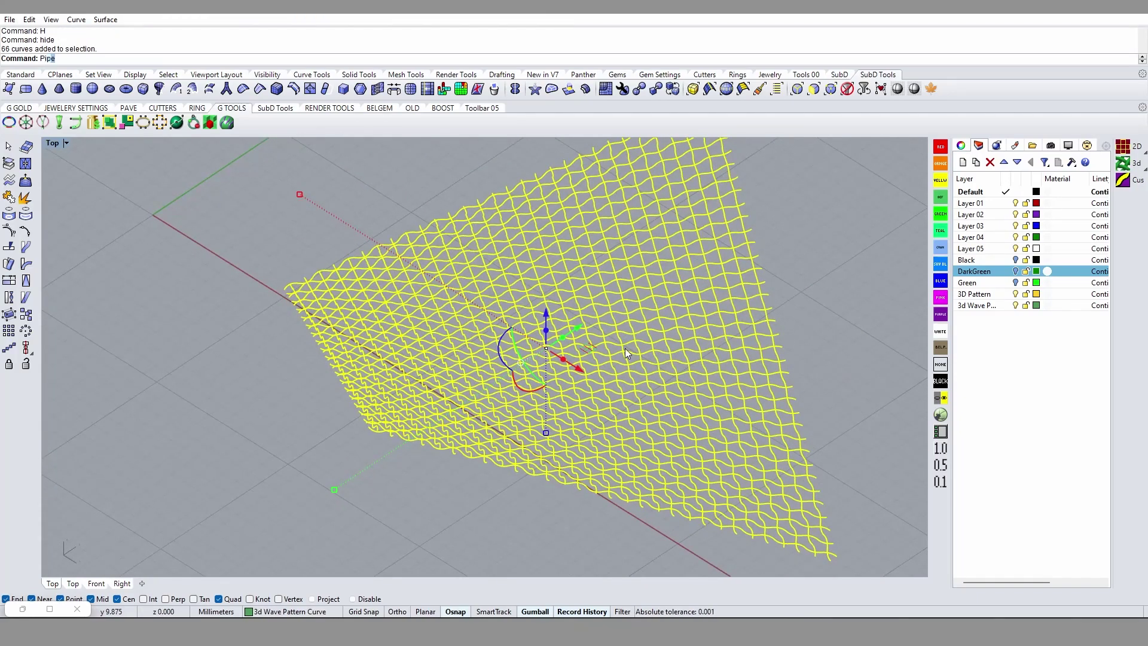
Pipe all 66 wave curves using the default 0.500 diameter.
{"action": "key", "text": "Return"}
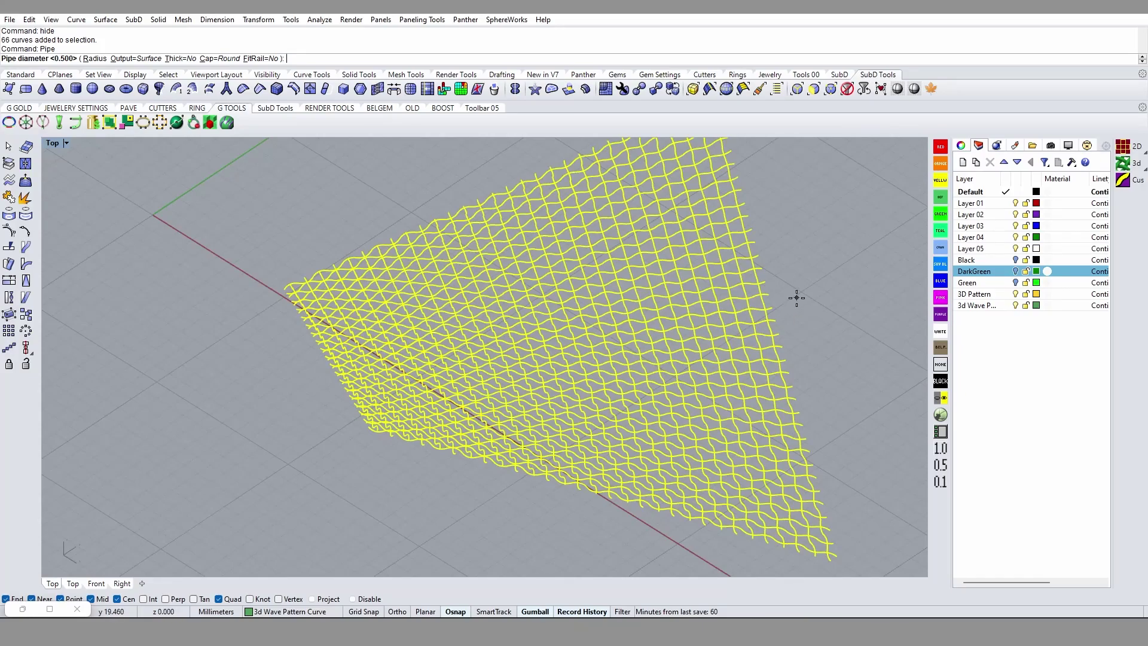
{"action": "key", "text": "Return"}
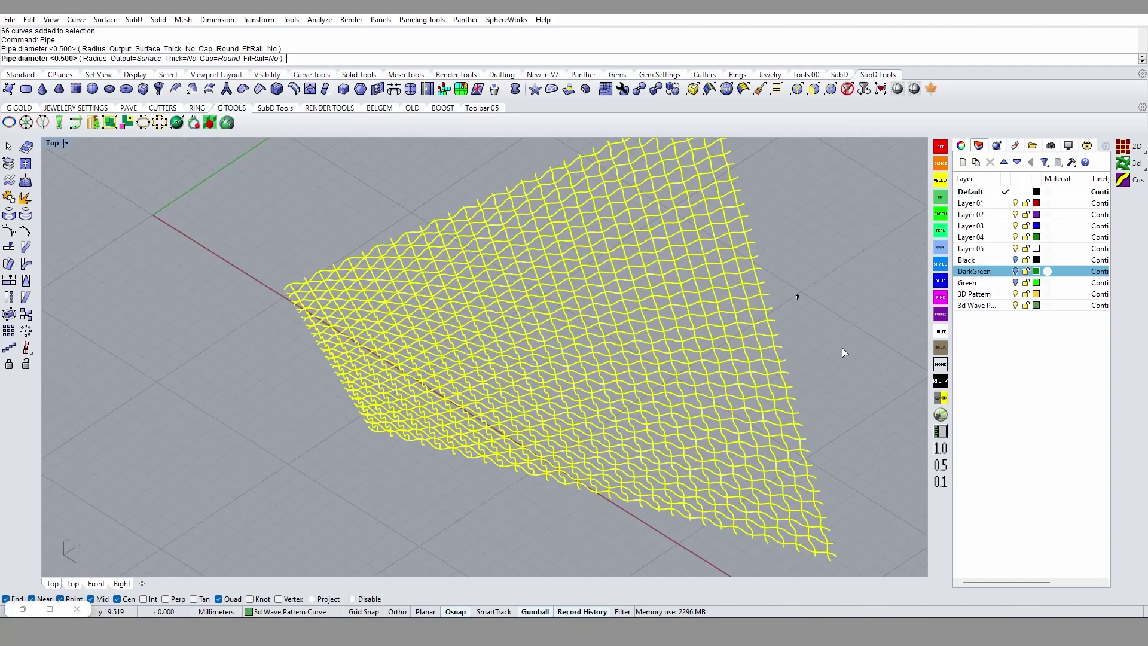
{"action": "key", "text": "Return"}
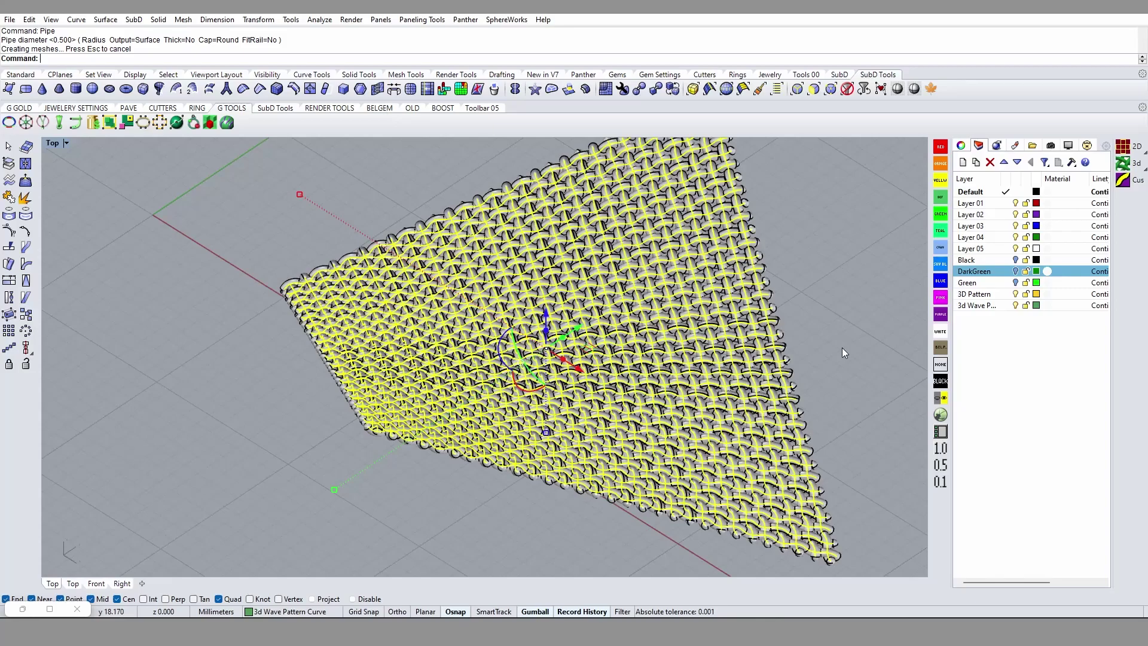
Switch the viewport to Machine display mode and orbit to inspect the piped weave.
{"action": "scroll", "coordinate": [748, 358], "scroll_direction": "up", "scroll_amount": 5}
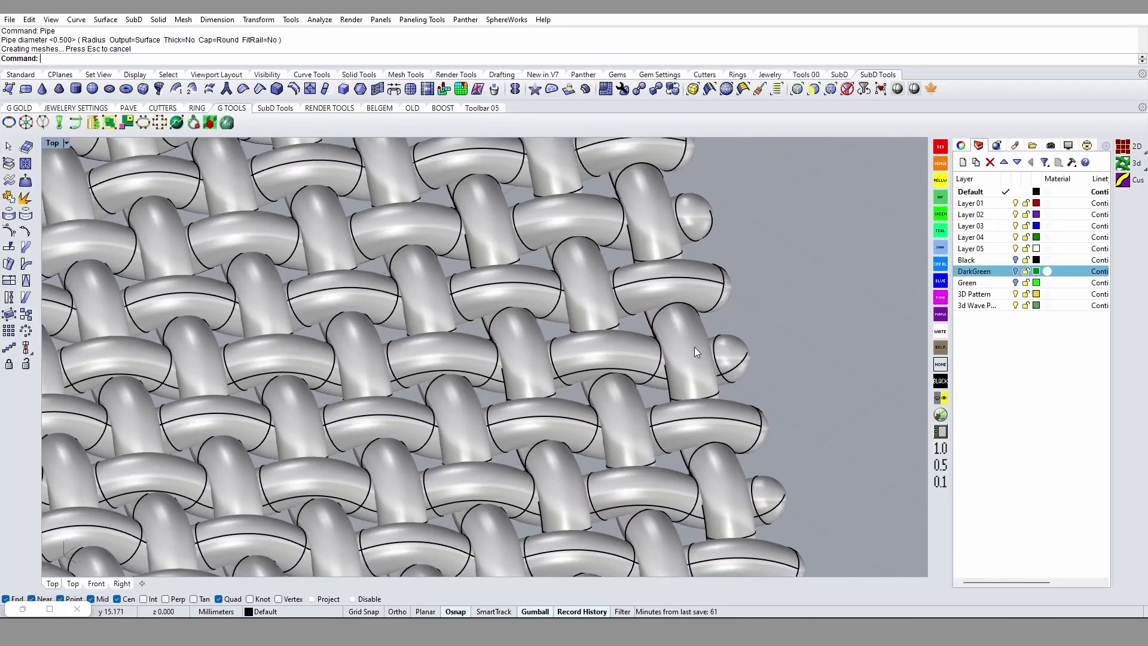
{"action": "scroll", "coordinate": [694, 347], "scroll_direction": "down", "scroll_amount": 5}
{"action": "mouse_move", "coordinate": [694, 347]}
{"action": "right_mouse_down", "text": "ctrl+shift"}
{"action": "mouse_move", "coordinate": [557, 358]}
{"action": "mouse_move", "coordinate": [573, 284]}
{"action": "mouse_move", "coordinate": [926, 62]}
{"action": "right_mouse_up", "text": "ctrl+shift"}
{"action": "scroll", "coordinate": [572, 283], "scroll_direction": "up", "scroll_amount": 3}
{"action": "scroll", "coordinate": [604, 294], "scroll_direction": "up", "scroll_amount": 3}
{"action": "scroll", "coordinate": [604, 295], "scroll_direction": "down", "scroll_amount": 5}
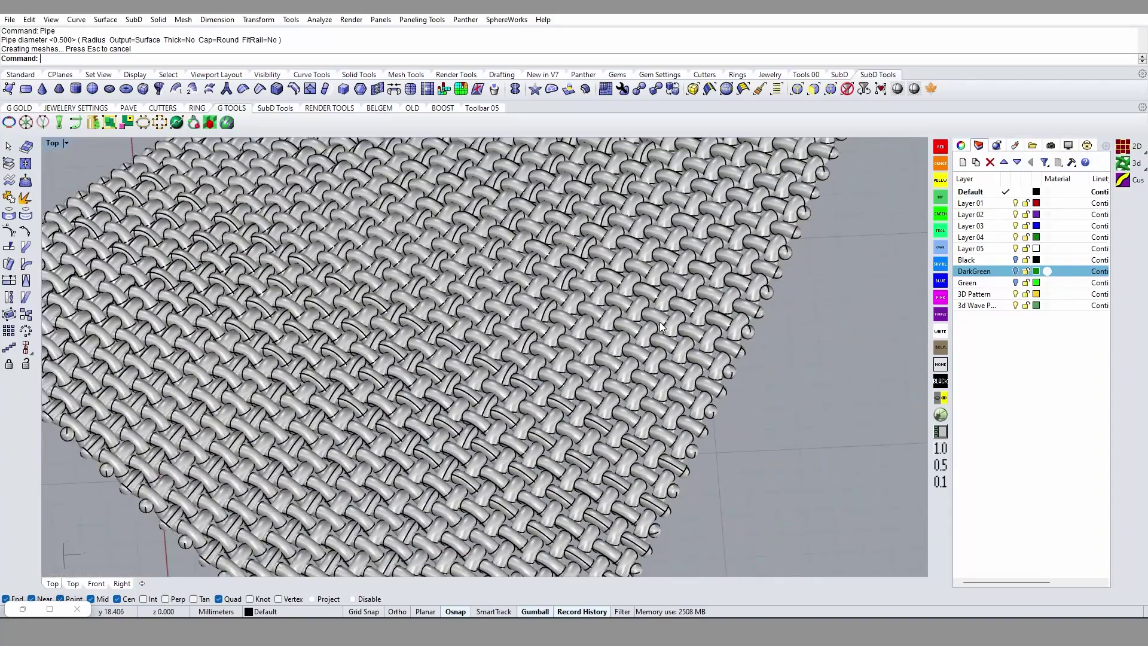
{"action": "left_click", "coordinate": [914, 89]}
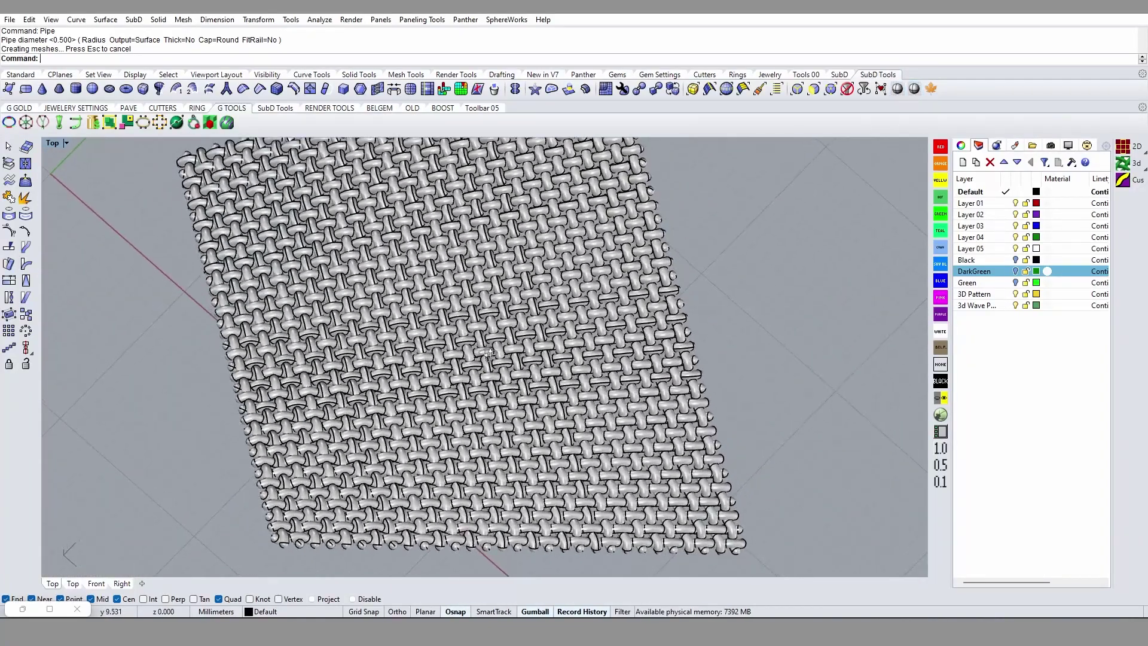
{"action": "left_click", "coordinate": [914, 89]}
{"action": "scroll", "coordinate": [399, 365], "scroll_direction": "up", "scroll_amount": 5}
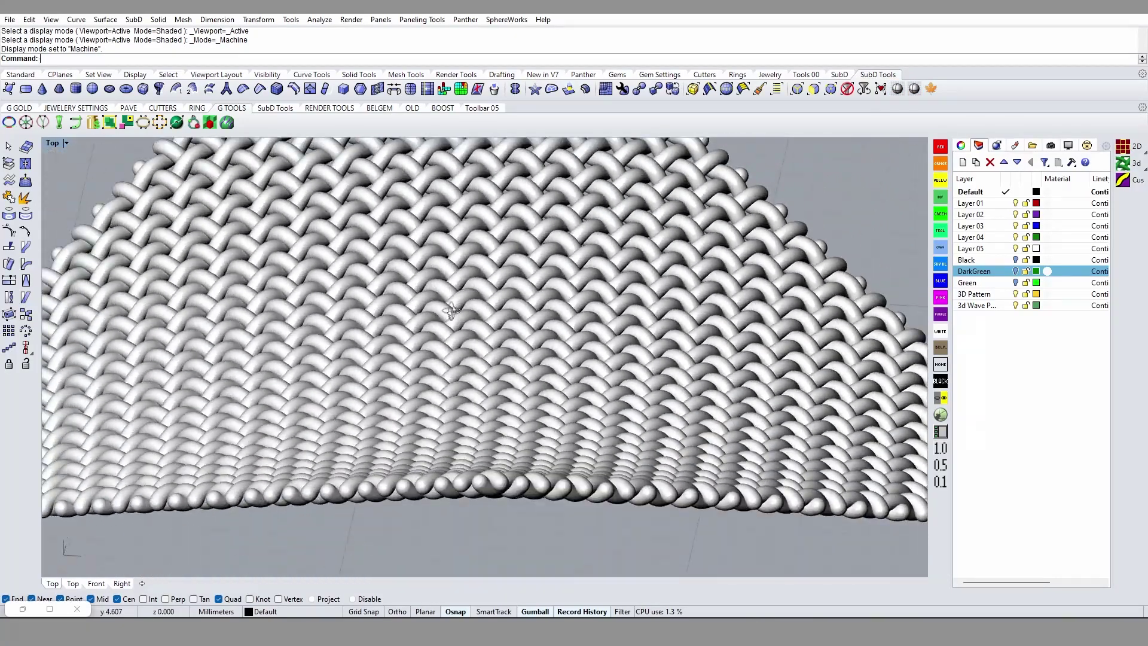
{"action": "right_click_drag", "start_coordinate": [399, 365], "coordinate": [504, 432], "text": "ctrl+shift"}
{"action": "scroll", "coordinate": [524, 207], "scroll_direction": "up", "scroll_amount": 5}
{"action": "mouse_move", "coordinate": [523, 207]}
{"action": "right_mouse_down", "text": "ctrl+shift"}
{"action": "mouse_move", "coordinate": [581, 482]}
{"action": "mouse_move", "coordinate": [530, 512]}
{"action": "right_mouse_up", "text": "ctrl+shift"}
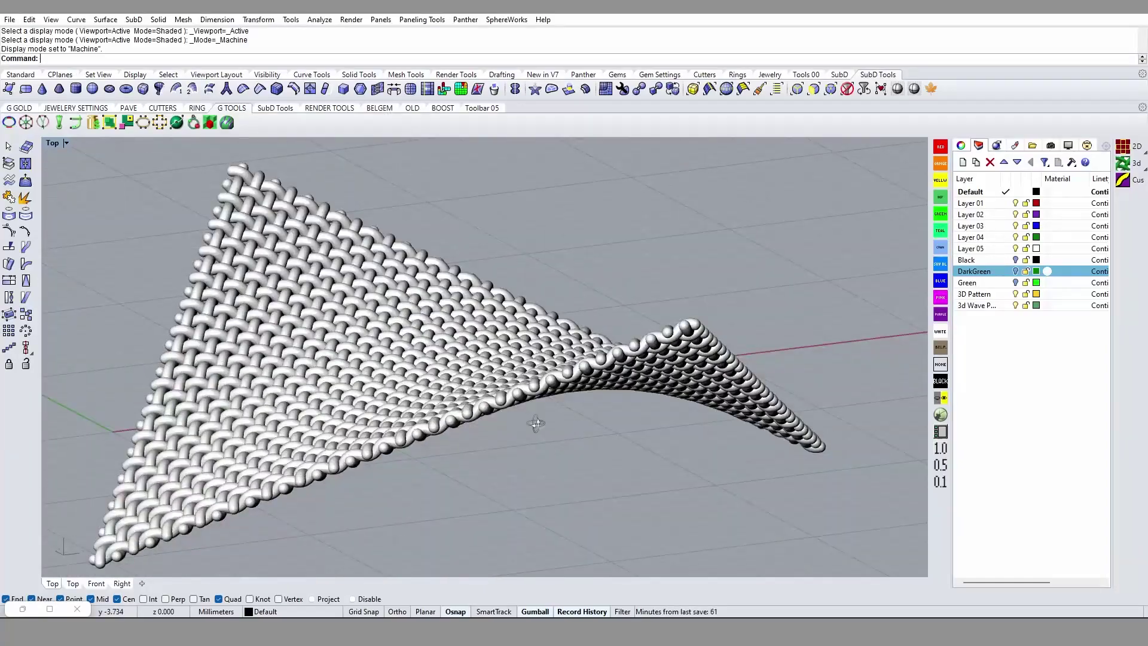
Undo the pipes, the surface hide and the generated wave pattern.
{"action": "key", "text": "ctrl+z"}
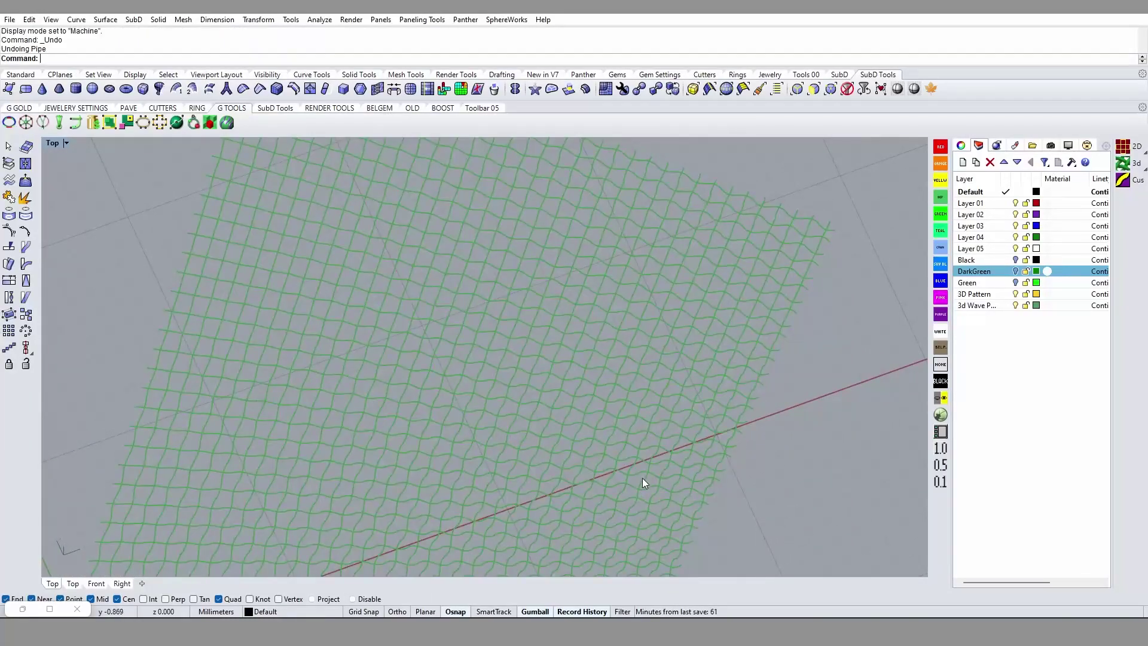
{"action": "key", "text": "ctrl+z"}
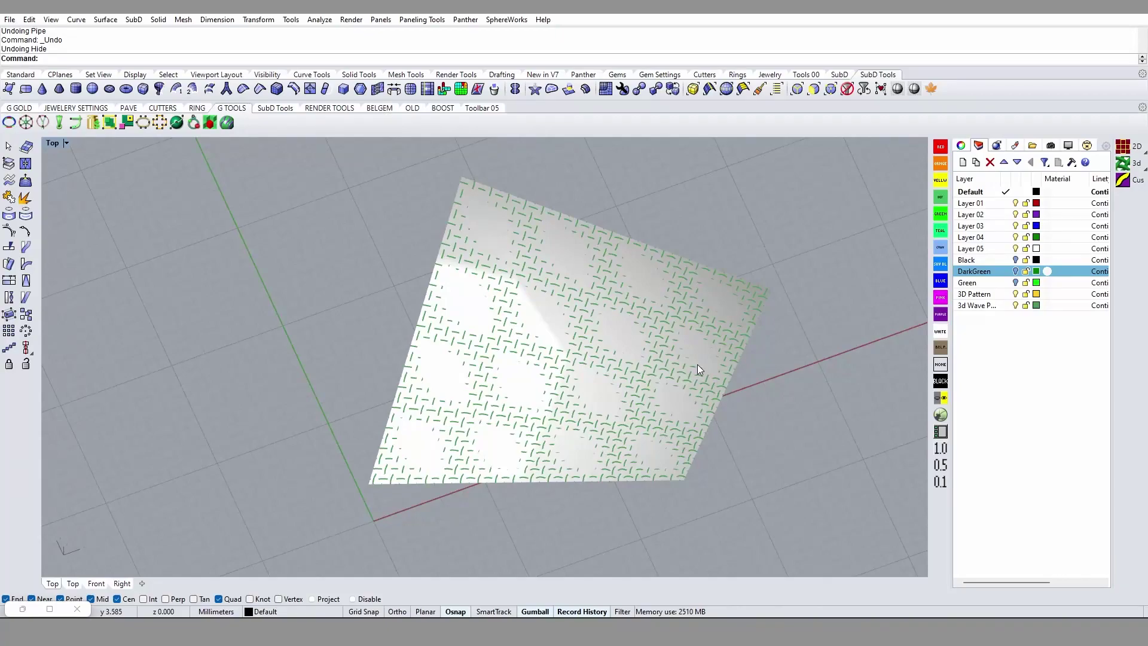
{"action": "key", "text": "ctrl+z"}
Regenerate a 6-by-6 green weave on the plain surface, then hide the surface.
{"action": "left_click", "coordinate": [697, 364]}
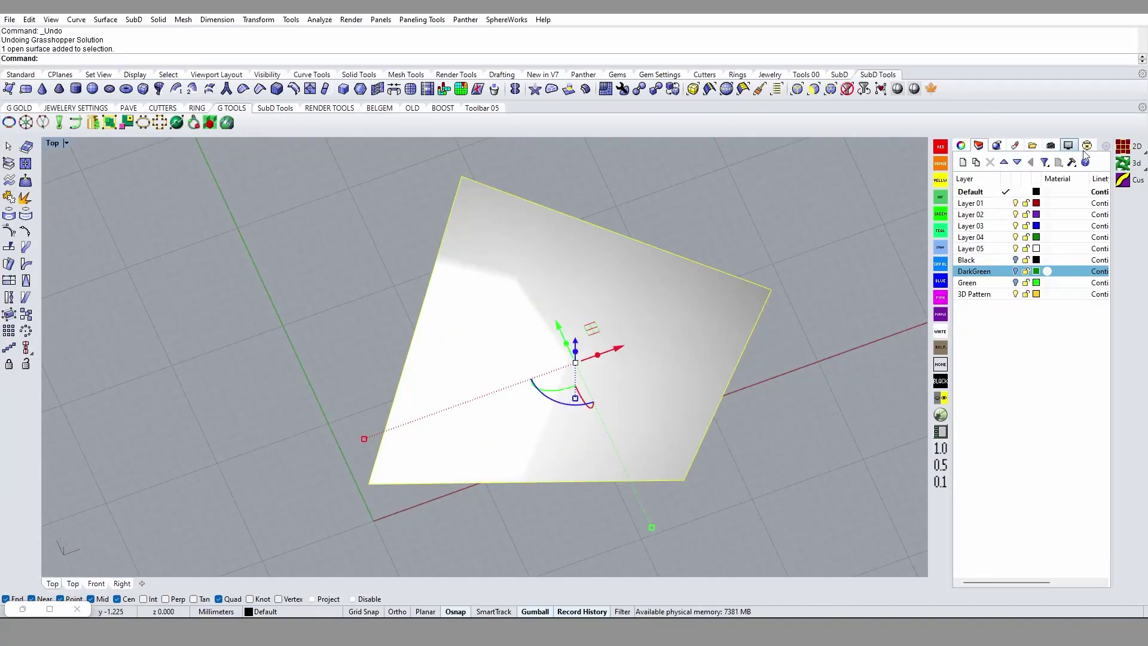
{"action": "left_click", "coordinate": [1128, 168]}
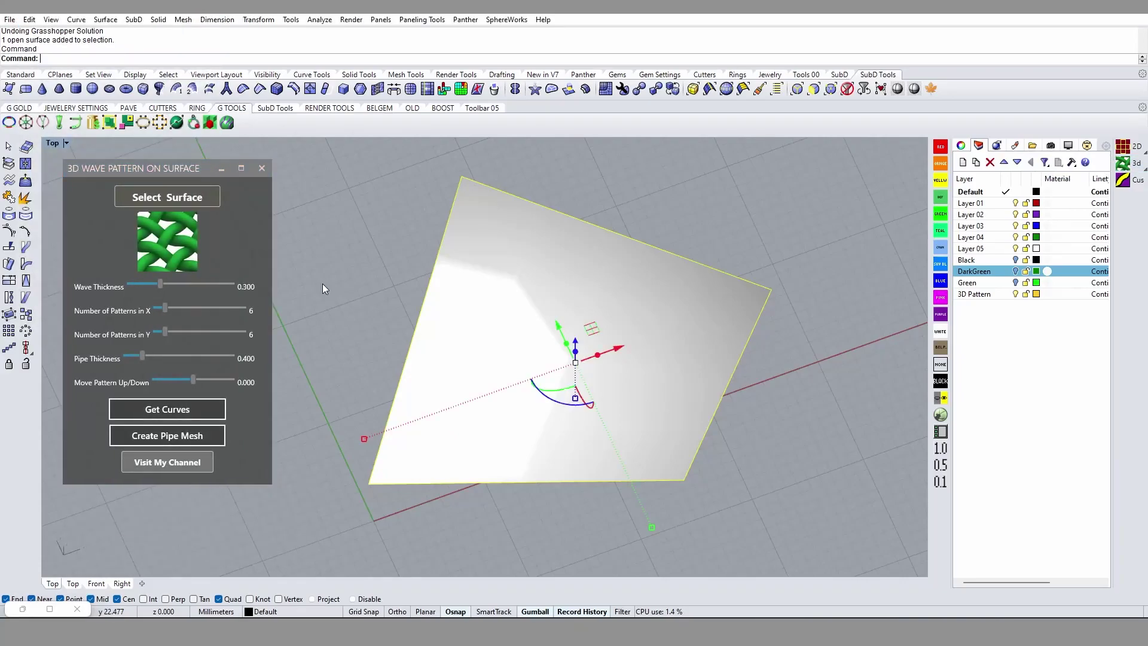
{"action": "left_click", "coordinate": [176, 197]}
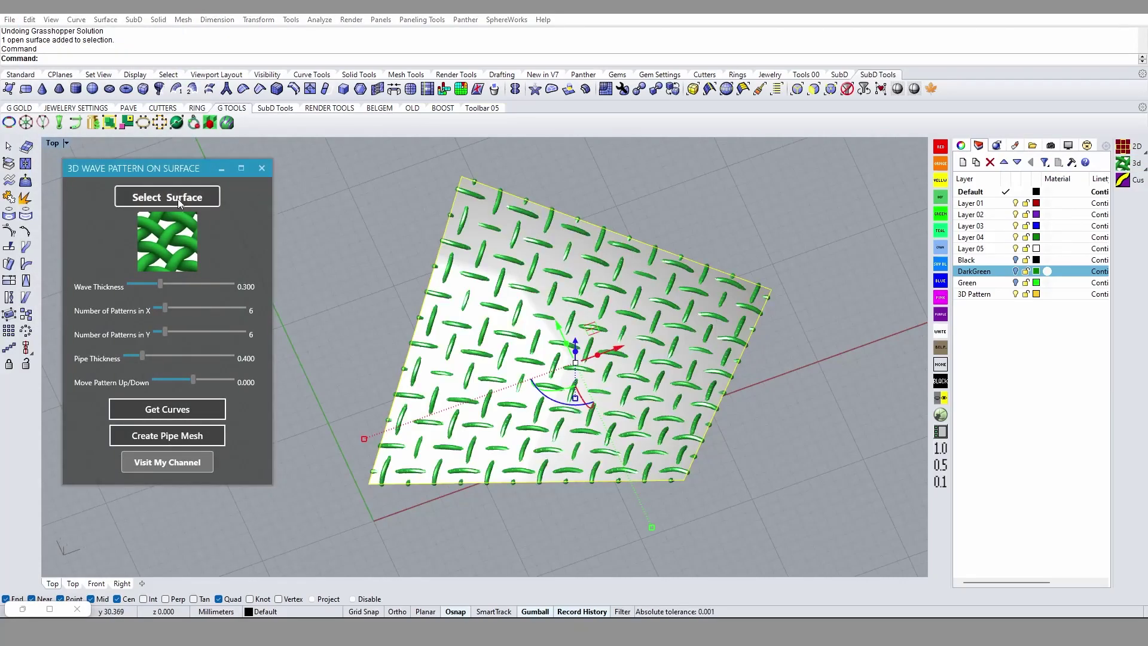
{"action": "mouse_move", "coordinate": [568, 359]}
{"action": "right_mouse_down"}
{"action": "mouse_move", "coordinate": [542, 265]}
{"action": "mouse_move", "coordinate": [528, 337]}
{"action": "right_mouse_up"}
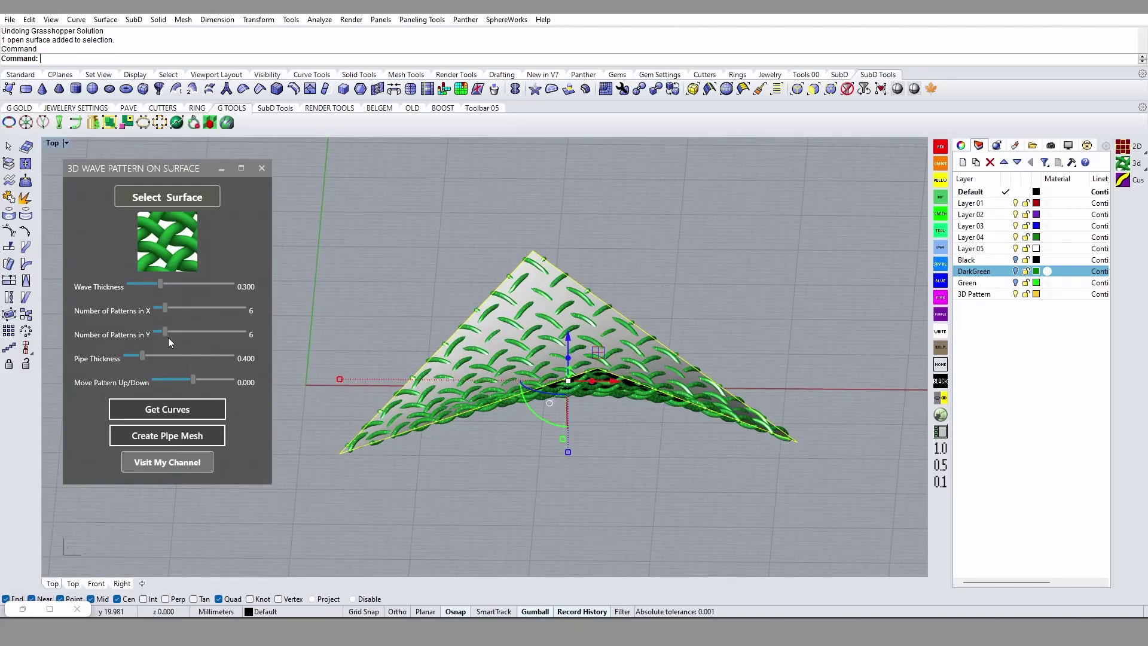
{"action": "type", "text": "h"}
{"action": "key", "text": "Return"}
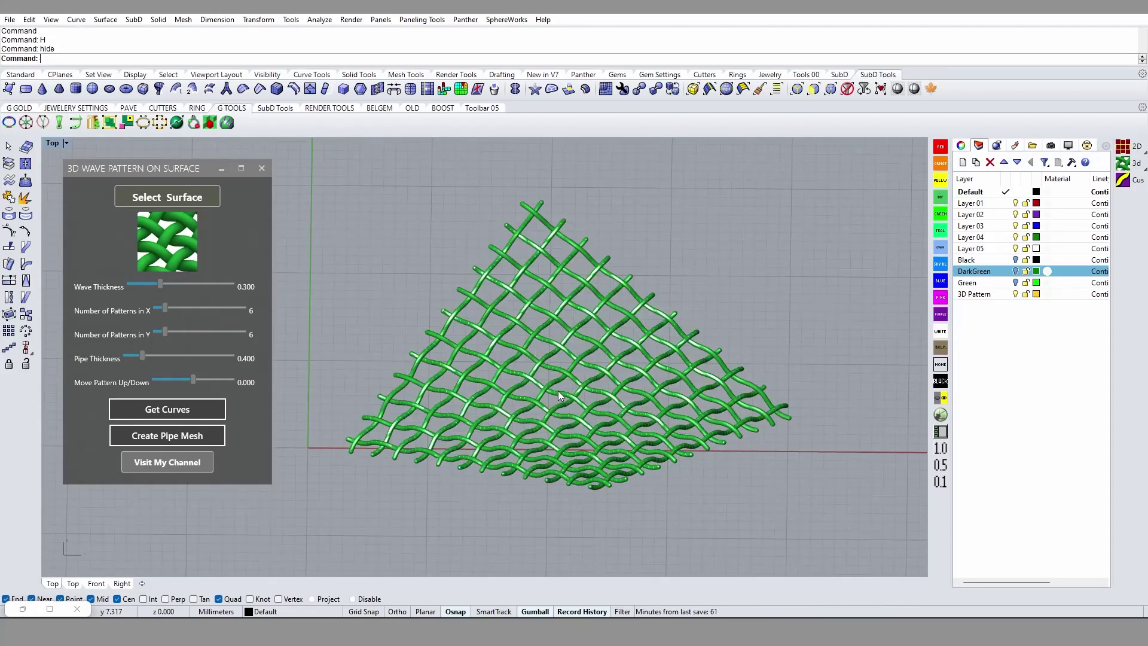
{"action": "scroll", "coordinate": [580, 406], "scroll_direction": "up", "scroll_amount": 4}
{"action": "scroll", "coordinate": [657, 412], "scroll_direction": "up", "scroll_amount": 5}
{"action": "right_click_drag", "start_coordinate": [689, 407], "coordinate": [578, 403]}
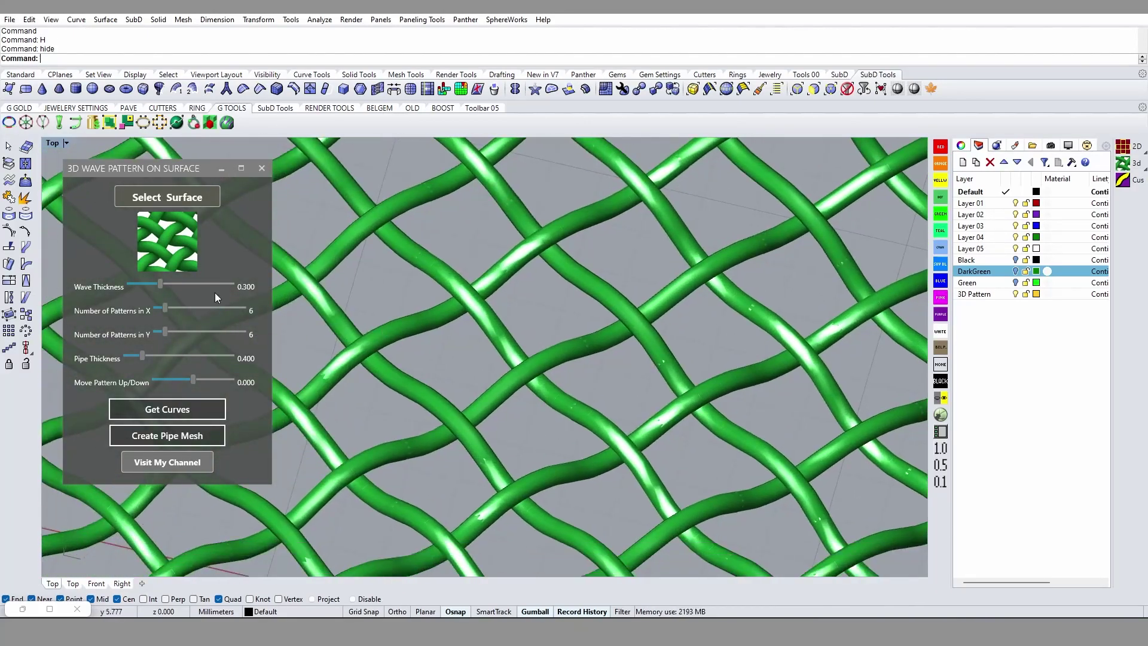
Set the number of patterns to 15 in both X and Y.
{"action": "double_click", "coordinate": [164, 310]}
{"action": "type", "text": "15"}
{"action": "key", "text": "Return"}
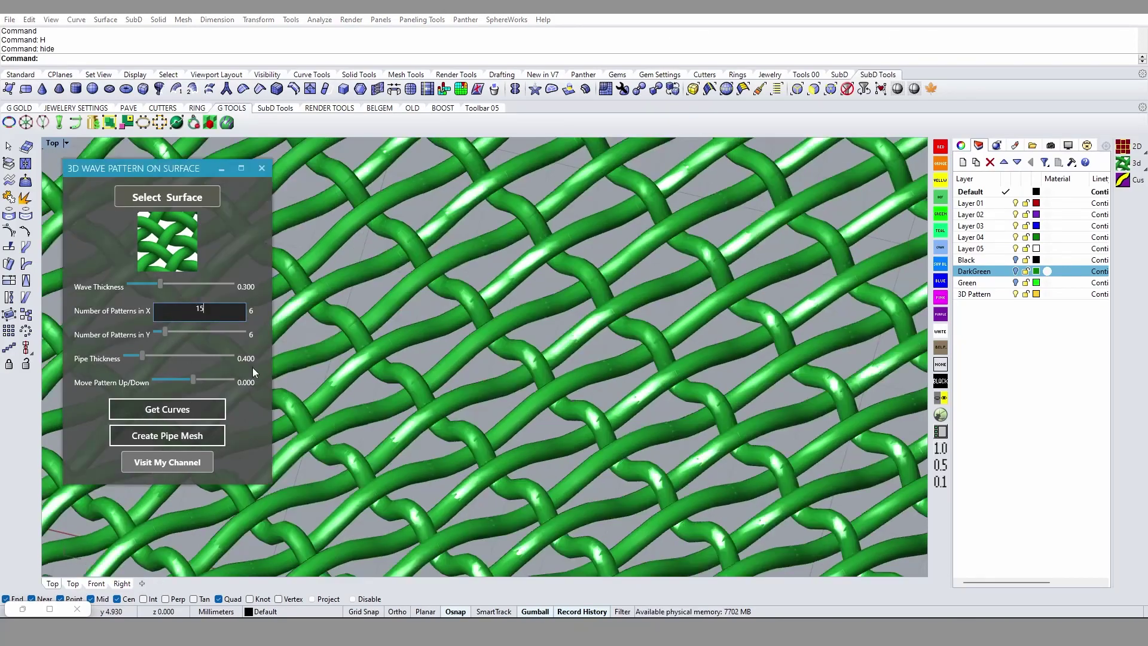
{"action": "double_click", "coordinate": [164, 332]}
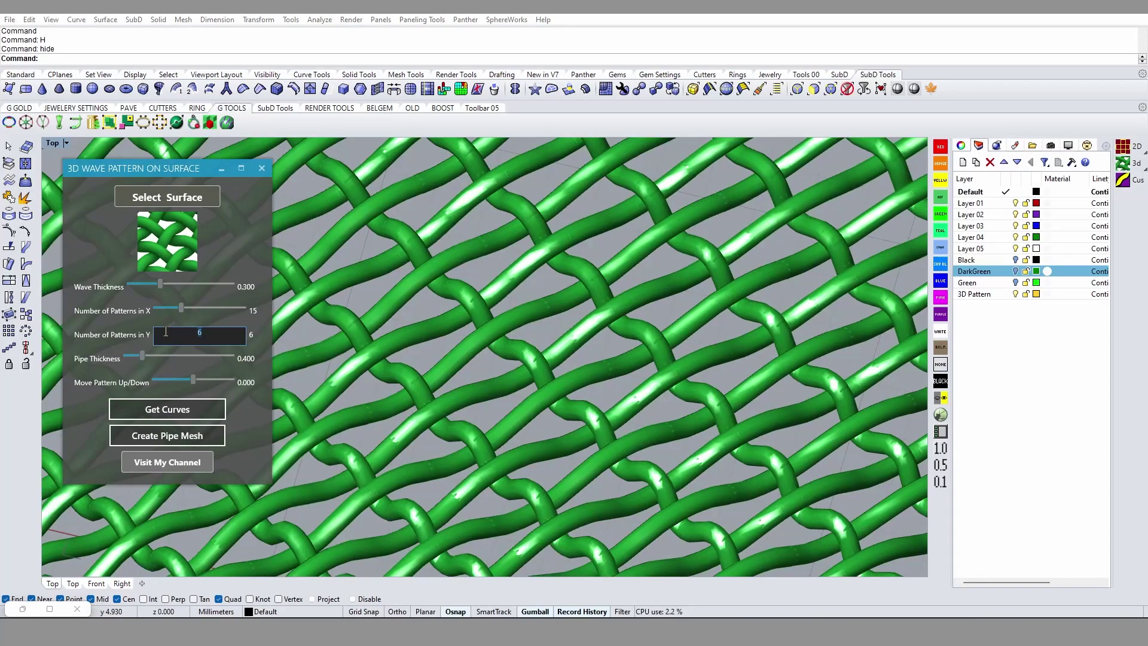
{"action": "type", "text": "15"}
{"action": "key", "text": "Return"}
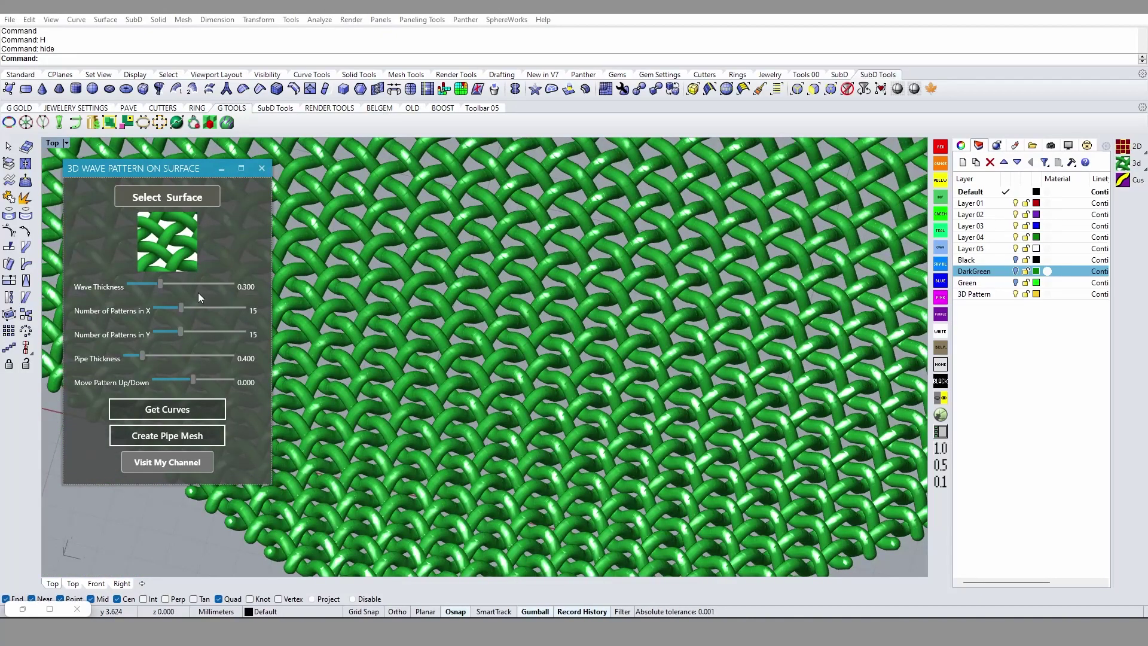
Set wave thickness to 0.100 and orbit to view the whole mesh.
{"action": "double_click", "coordinate": [160, 285]}
{"action": "type", "text": ".1"}
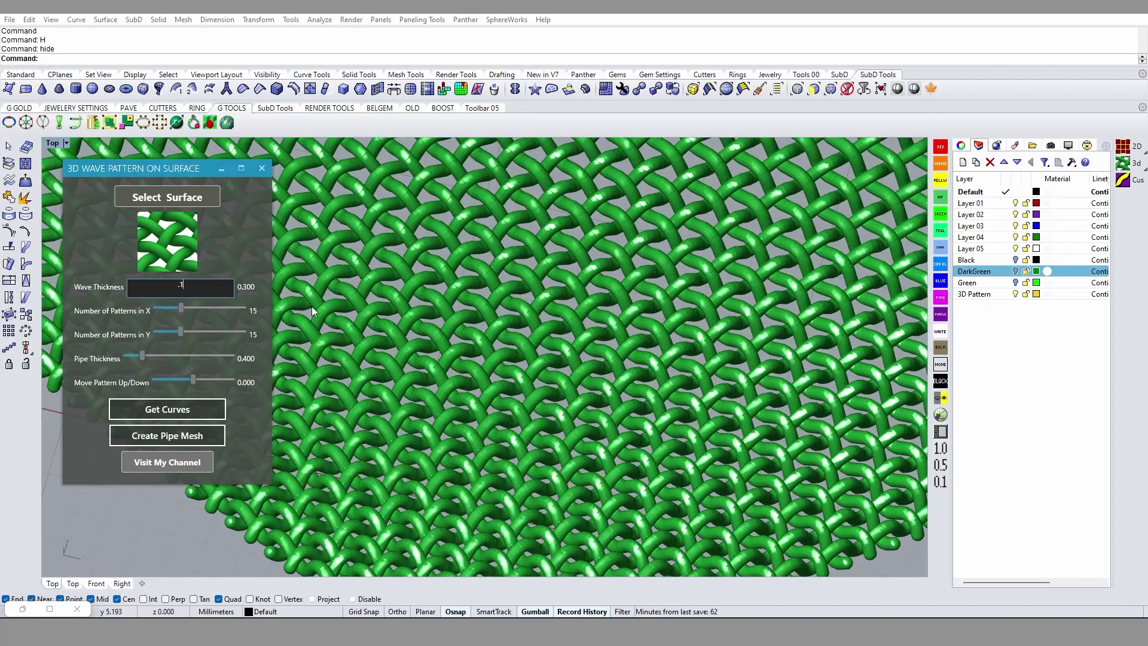
{"action": "key", "text": "Return"}
{"action": "scroll", "coordinate": [615, 327], "scroll_direction": "up", "scroll_amount": 3}
{"action": "scroll", "coordinate": [589, 337], "scroll_direction": "up", "scroll_amount": 3}
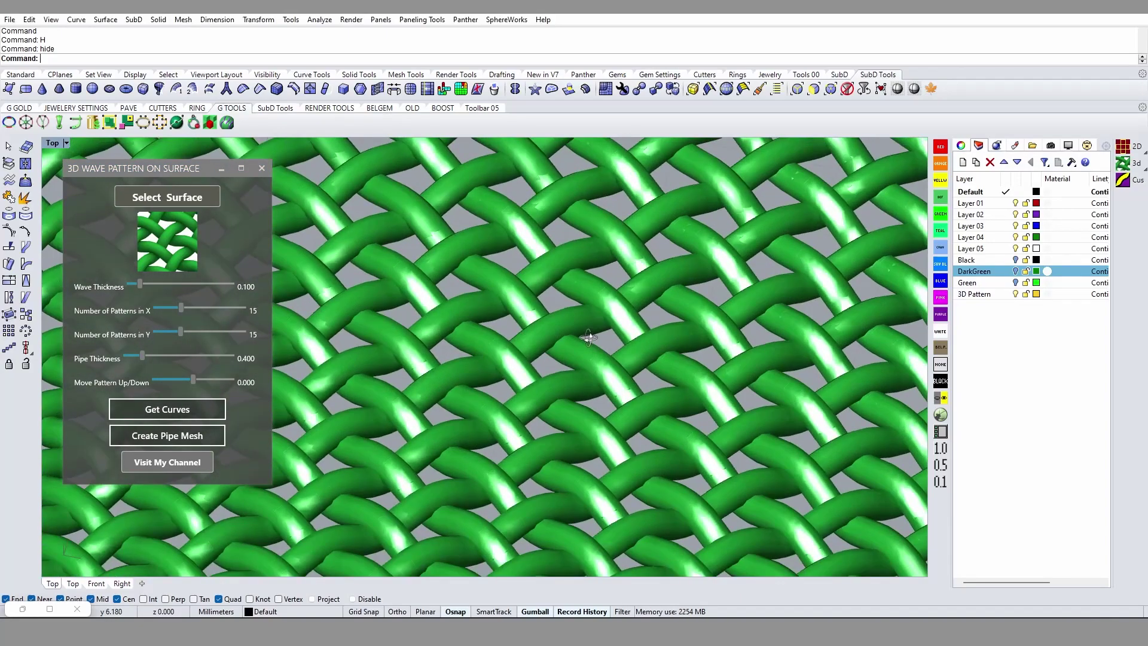
{"action": "right_click_drag", "start_coordinate": [589, 338], "coordinate": [617, 313]}
{"action": "scroll", "coordinate": [617, 313], "scroll_direction": "down", "scroll_amount": 3}
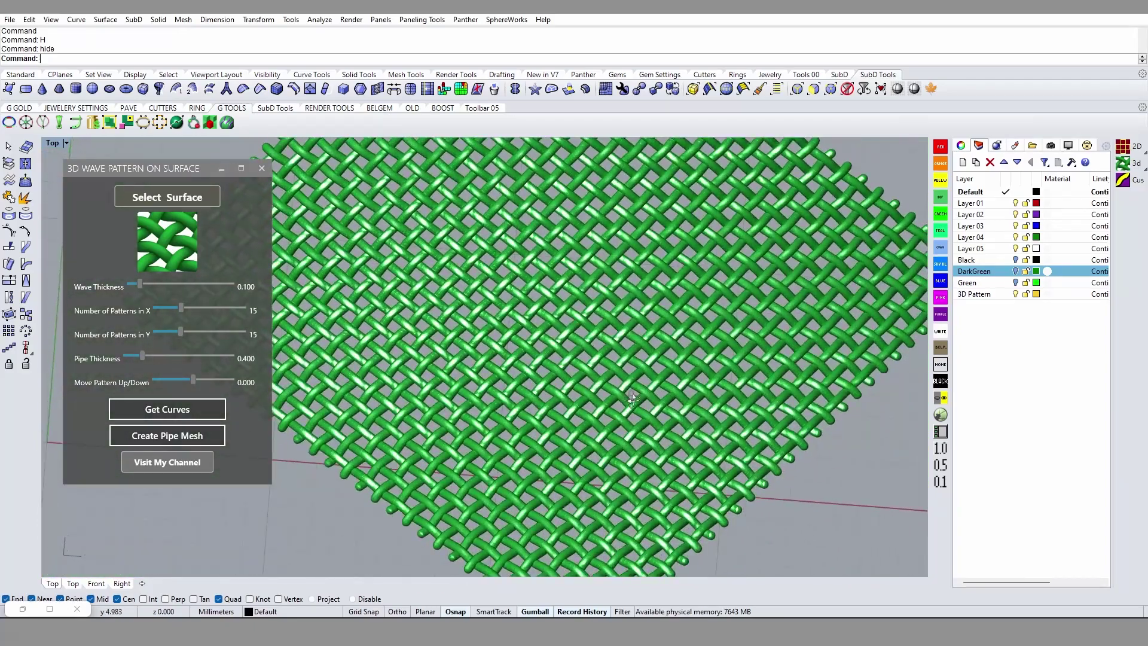
{"action": "mouse_move", "coordinate": [632, 400]}
{"action": "right_mouse_down"}
{"action": "mouse_move", "coordinate": [396, 426]}
{"action": "mouse_move", "coordinate": [537, 376]}
{"action": "right_mouse_up"}
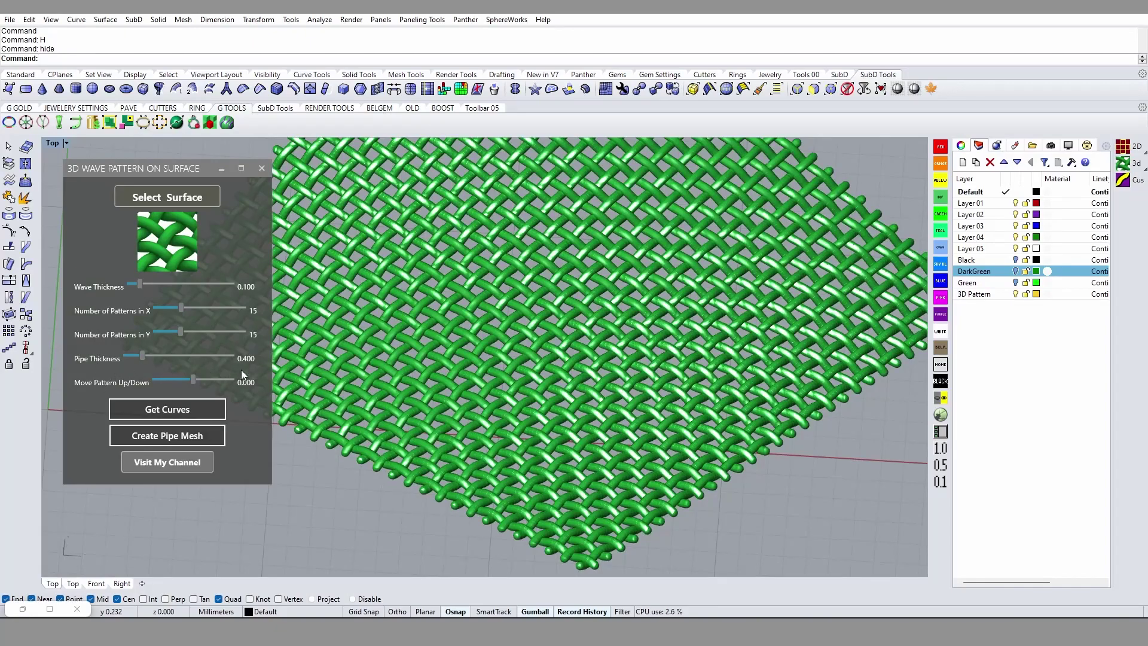
Set pipe thickness to 0.5 and create the pipe mesh on its own layer.
{"action": "double_click", "coordinate": [141, 357]}
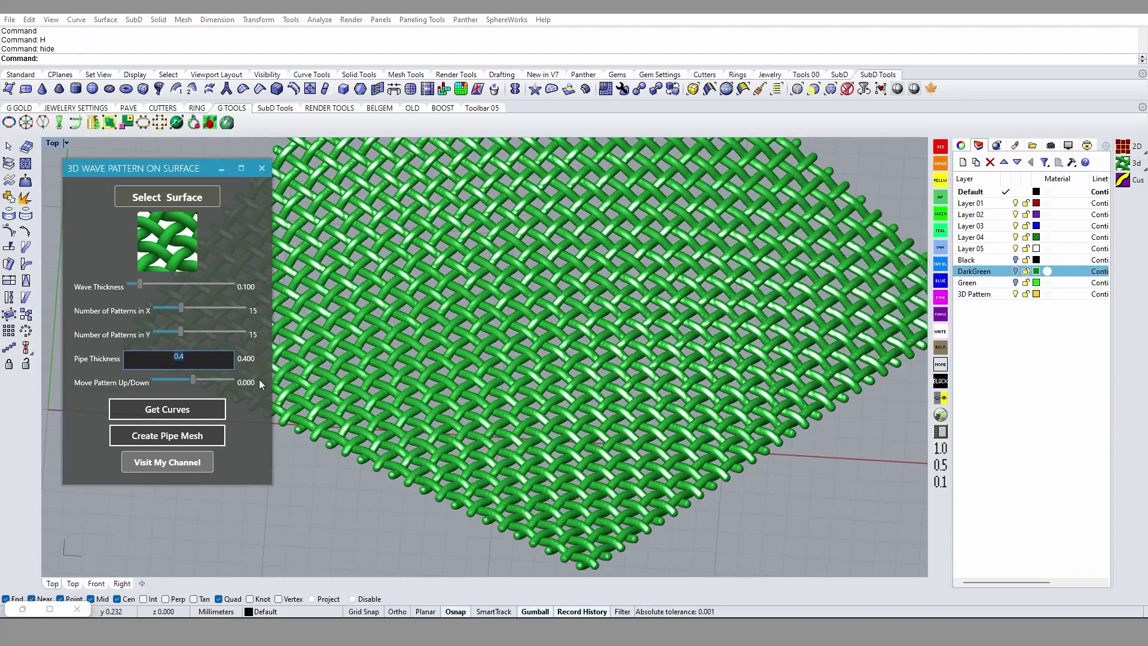
{"action": "type", "text": "0.5"}
{"action": "key", "text": "Return"}
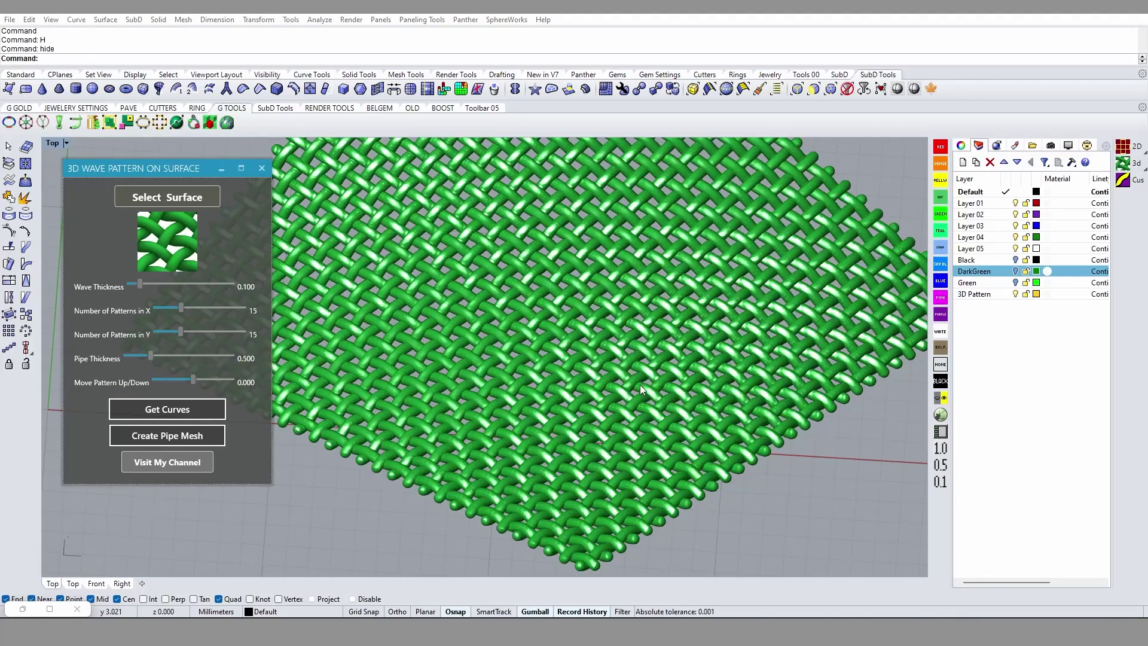
{"action": "scroll", "coordinate": [637, 385], "scroll_direction": "up", "scroll_amount": 5}
{"action": "scroll", "coordinate": [622, 381], "scroll_direction": "up", "scroll_amount": 5}
{"action": "left_click", "coordinate": [166, 442]}
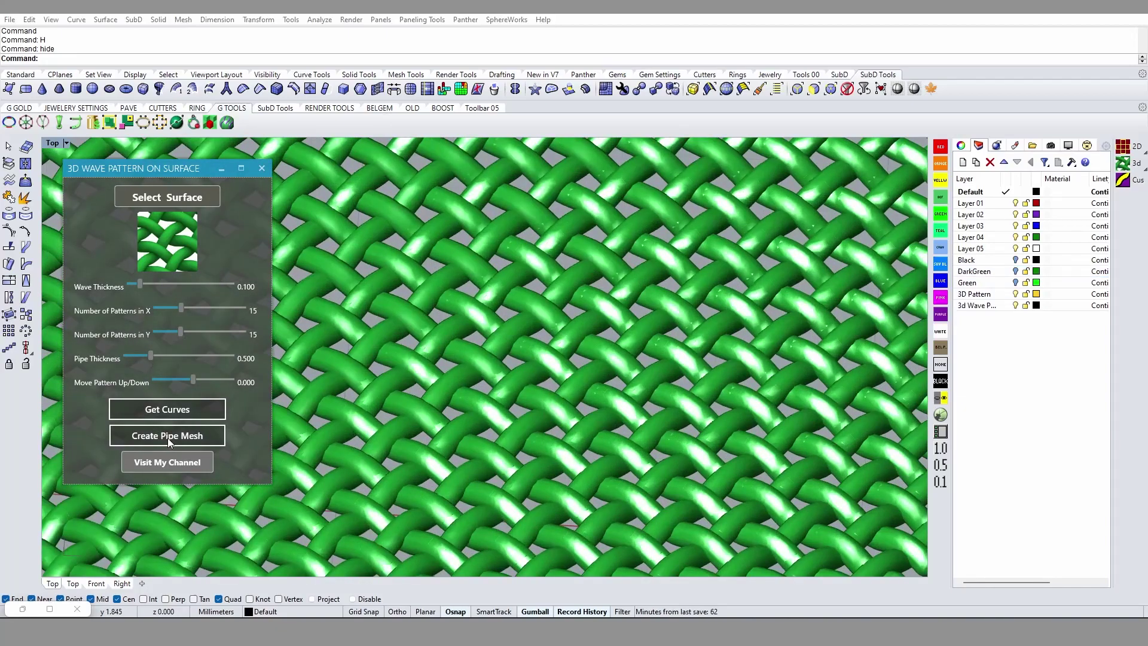
Close the 3D Wave Pattern panel and orbit around the woven sheet.
{"action": "left_click", "coordinate": [263, 169]}
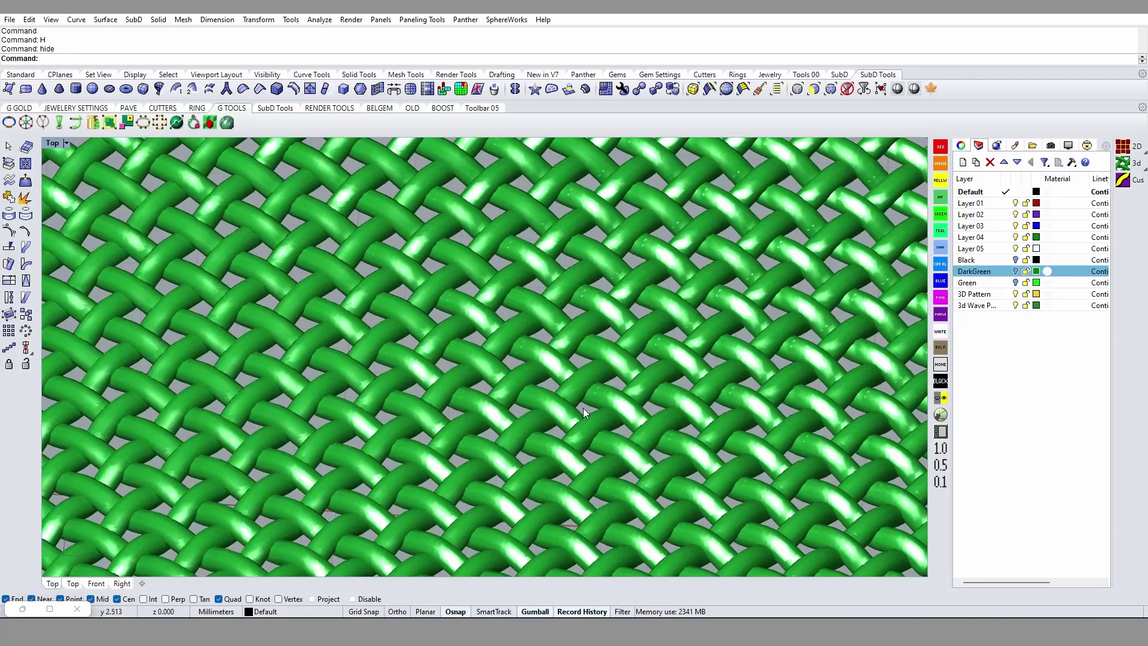
{"action": "scroll", "coordinate": [583, 408], "scroll_direction": "down", "scroll_amount": 5}
{"action": "mouse_move", "coordinate": [554, 363]}
{"action": "right_mouse_down"}
{"action": "mouse_move", "coordinate": [561, 320]}
{"action": "mouse_move", "coordinate": [554, 422]}
{"action": "mouse_move", "coordinate": [565, 382]}
{"action": "mouse_move", "coordinate": [551, 217]}
{"action": "right_mouse_up"}
{"action": "scroll", "coordinate": [551, 216], "scroll_direction": "up", "scroll_amount": 5}
{"action": "scroll", "coordinate": [541, 221], "scroll_direction": "down", "scroll_amount": 5}
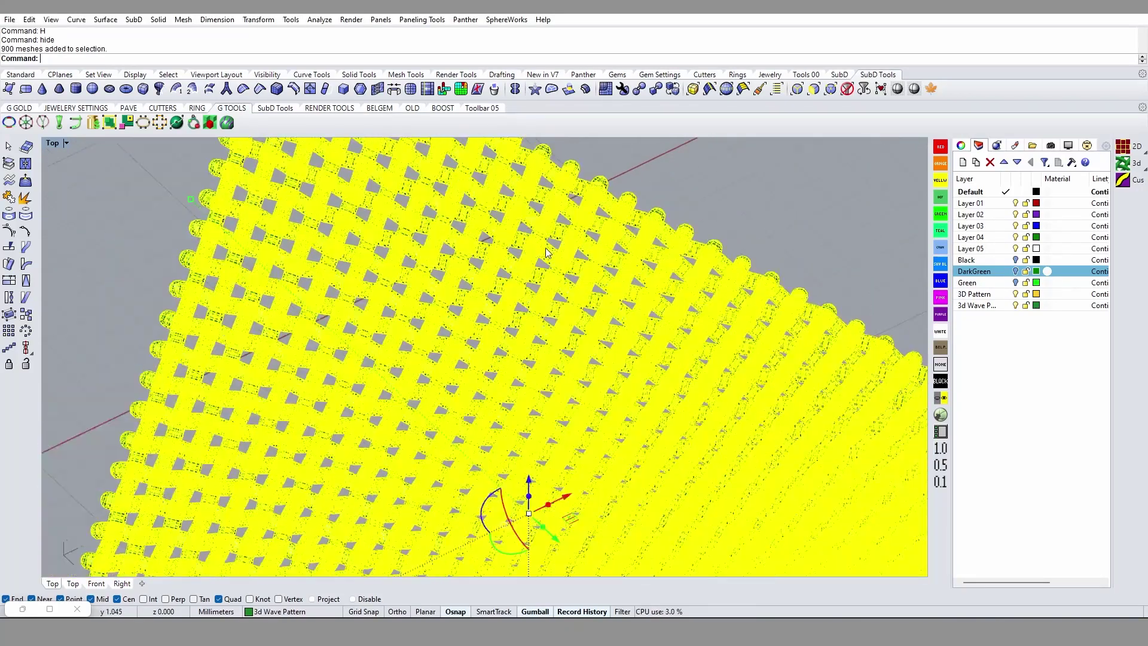
{"action": "mouse_move", "coordinate": [540, 418]}
{"action": "right_mouse_down"}
{"action": "mouse_move", "coordinate": [688, 203]}
{"action": "mouse_move", "coordinate": [628, 410]}
{"action": "right_mouse_up"}
{"action": "scroll", "coordinate": [636, 391], "scroll_direction": "up", "scroll_amount": 5}
Delete all 900 pipe meshes and make the Green layer current.
{"action": "key", "text": "ctrl+a"}
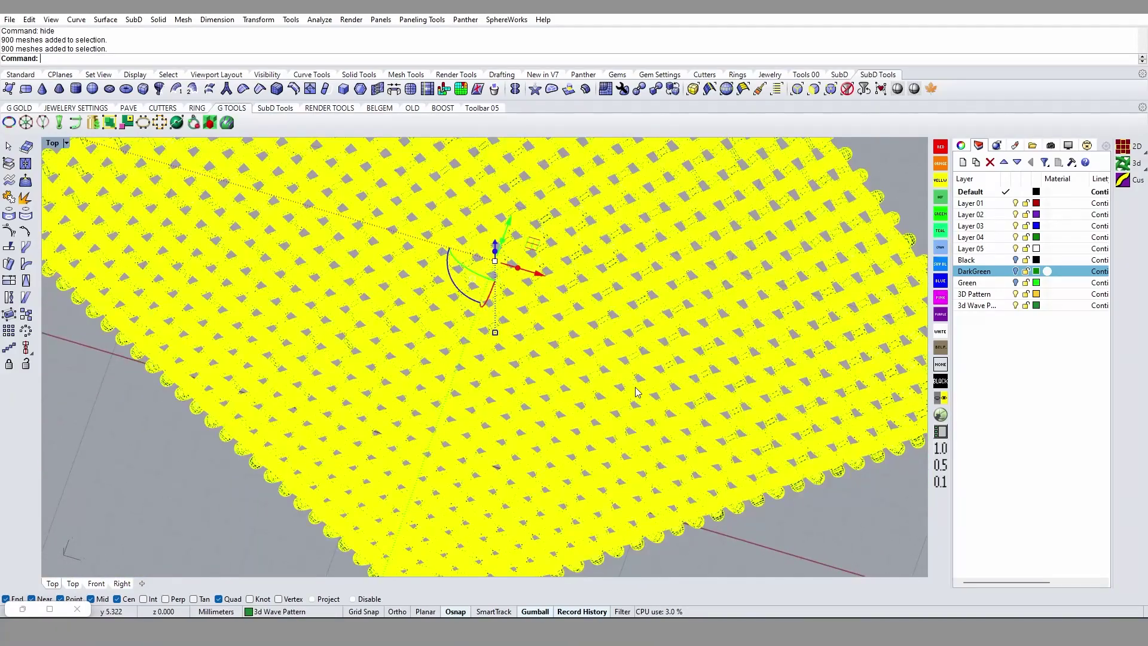
{"action": "scroll", "coordinate": [635, 391], "scroll_direction": "down", "scroll_amount": 5}
{"action": "key", "text": "Escape"}
{"action": "key", "text": "ctrl+a"}
{"action": "key", "text": "Delete"}
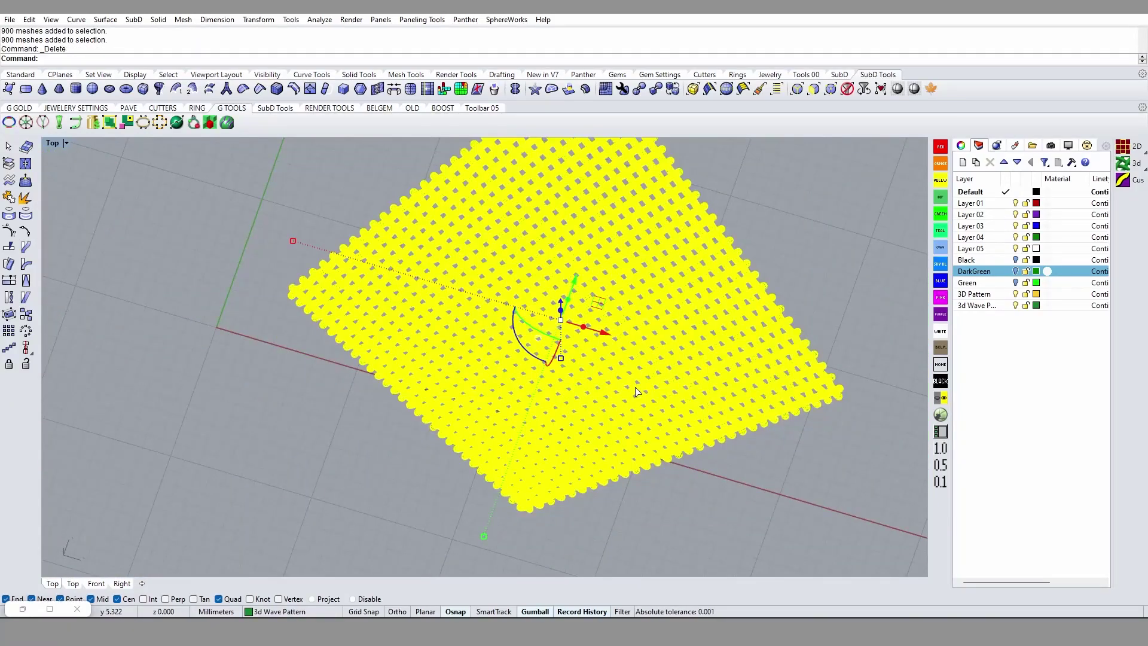
{"action": "left_click", "coordinate": [1010, 283]}
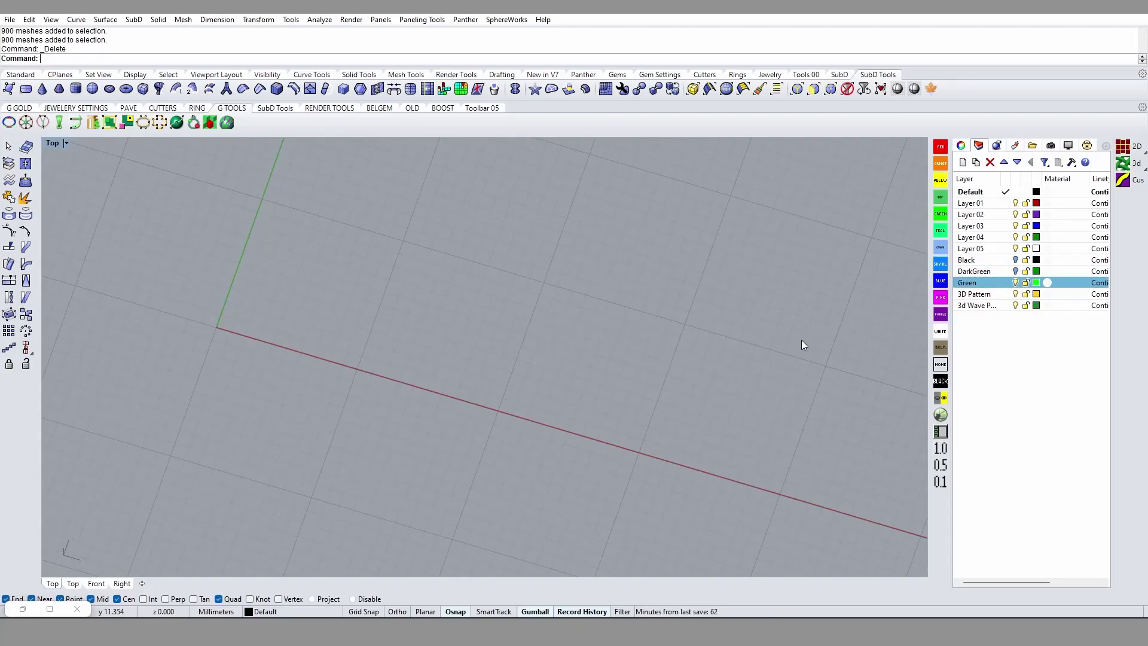
Unhide the green ring with ShowSelected, select it, and bring up the 3D Wave Pattern on Surface panel.
{"action": "key", "text": "ctrl+shift+h"}
{"action": "left_click", "coordinate": [273, 327]}
{"action": "key", "text": "Return"}
{"action": "mouse_move", "coordinate": [285, 317]}
{"action": "right_mouse_down"}
{"action": "mouse_move", "coordinate": [421, 271]}
{"action": "mouse_move", "coordinate": [647, 246]}
{"action": "right_mouse_up"}
{"action": "left_click", "coordinate": [419, 274]}
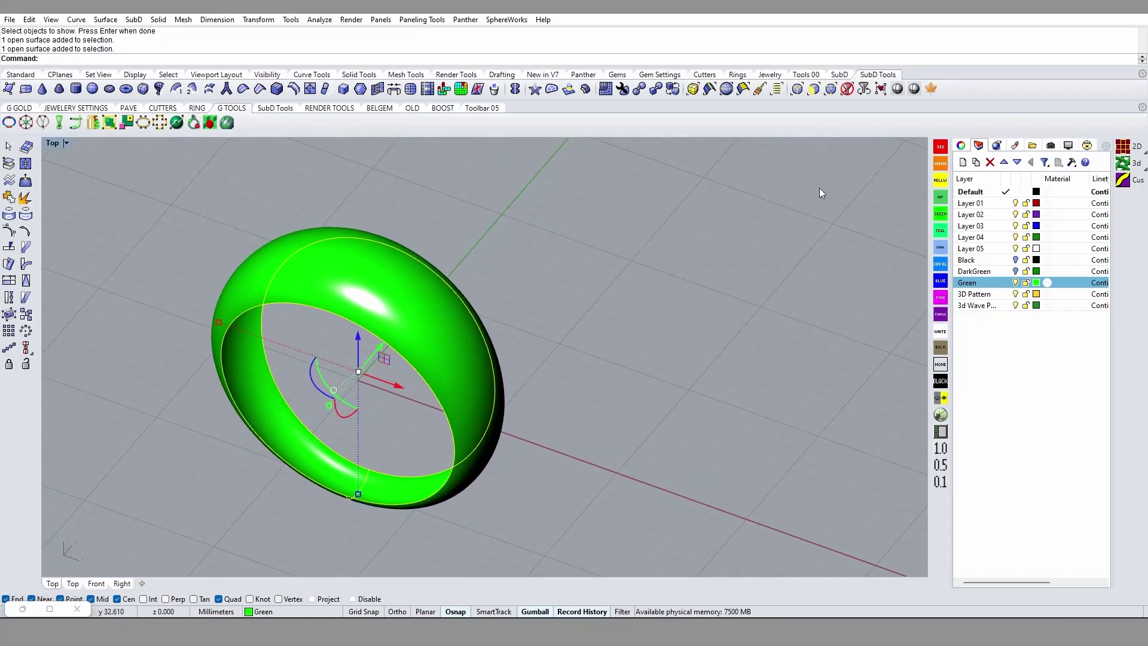
{"action": "left_click", "coordinate": [1129, 168]}
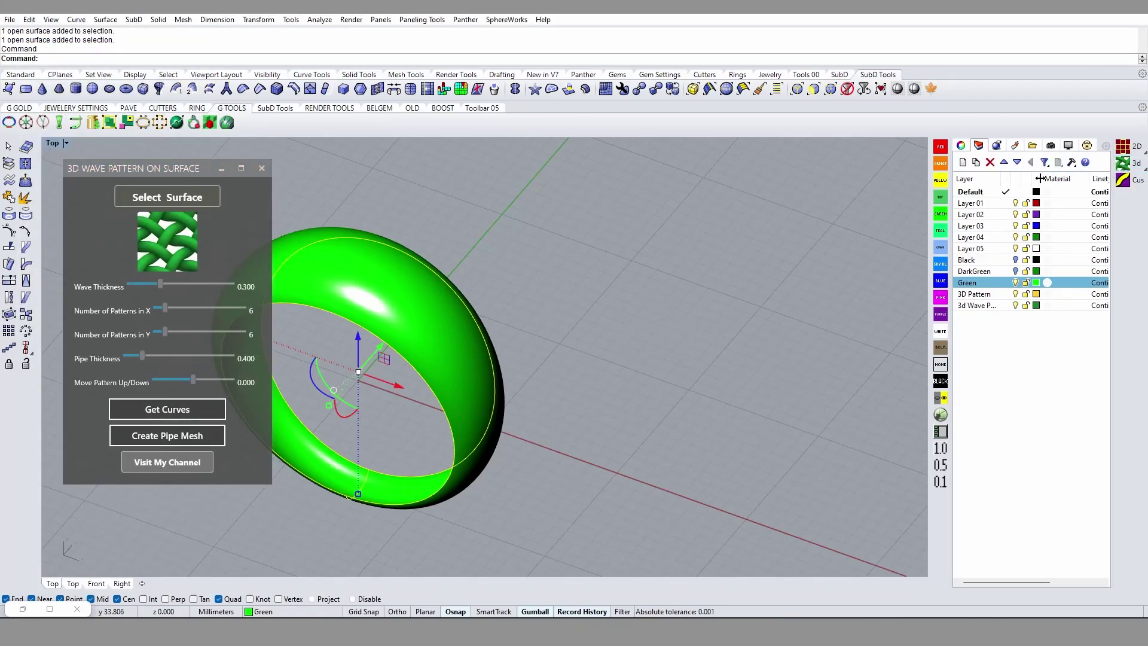
Apply the 6-by-6 wave pattern to the green ring, then hide the ring surface with H.
{"action": "left_click", "coordinate": [186, 200]}
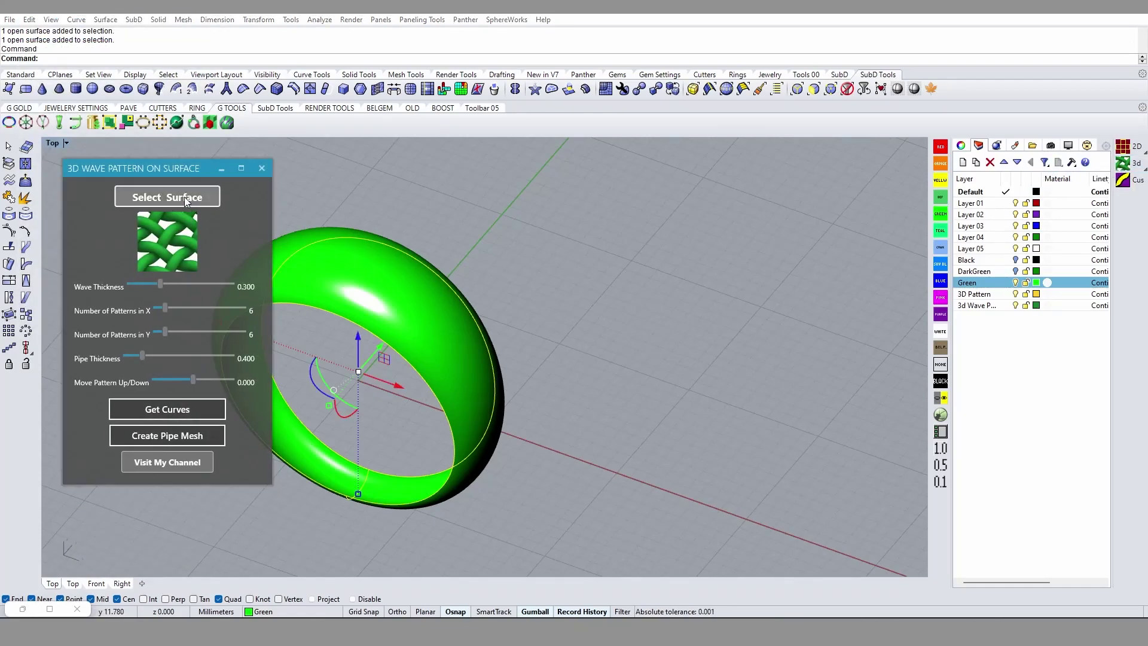
{"action": "scroll", "coordinate": [530, 290], "scroll_direction": "up", "scroll_amount": 3}
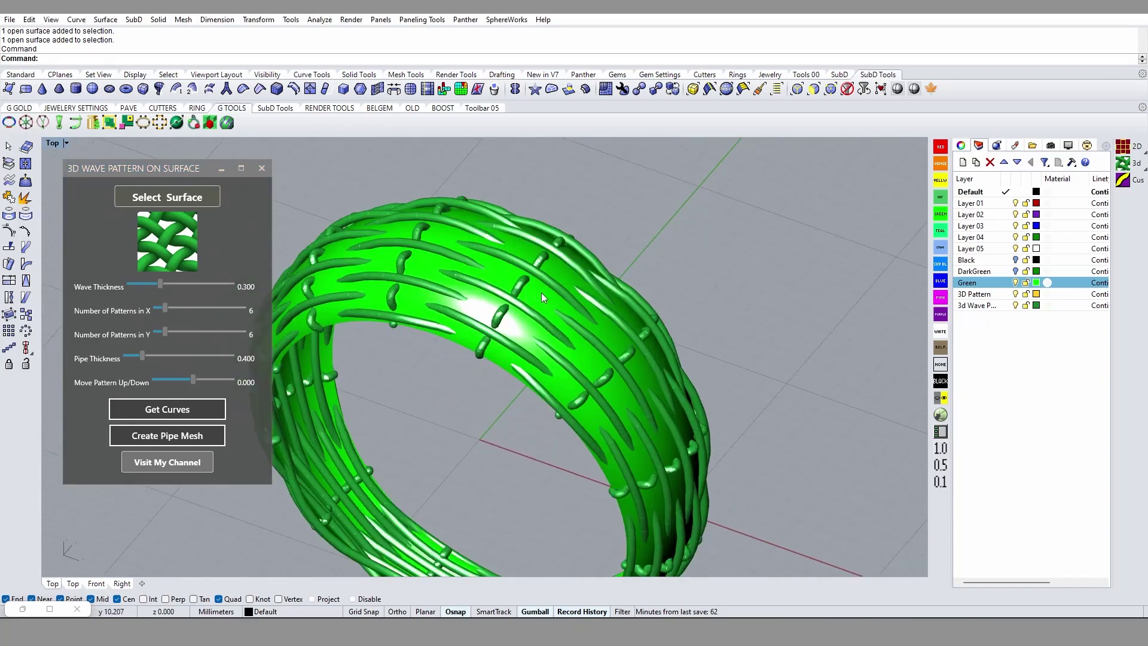
{"action": "left_click", "coordinate": [540, 293]}
{"action": "type", "text": "h"}
{"action": "key", "text": "Return"}
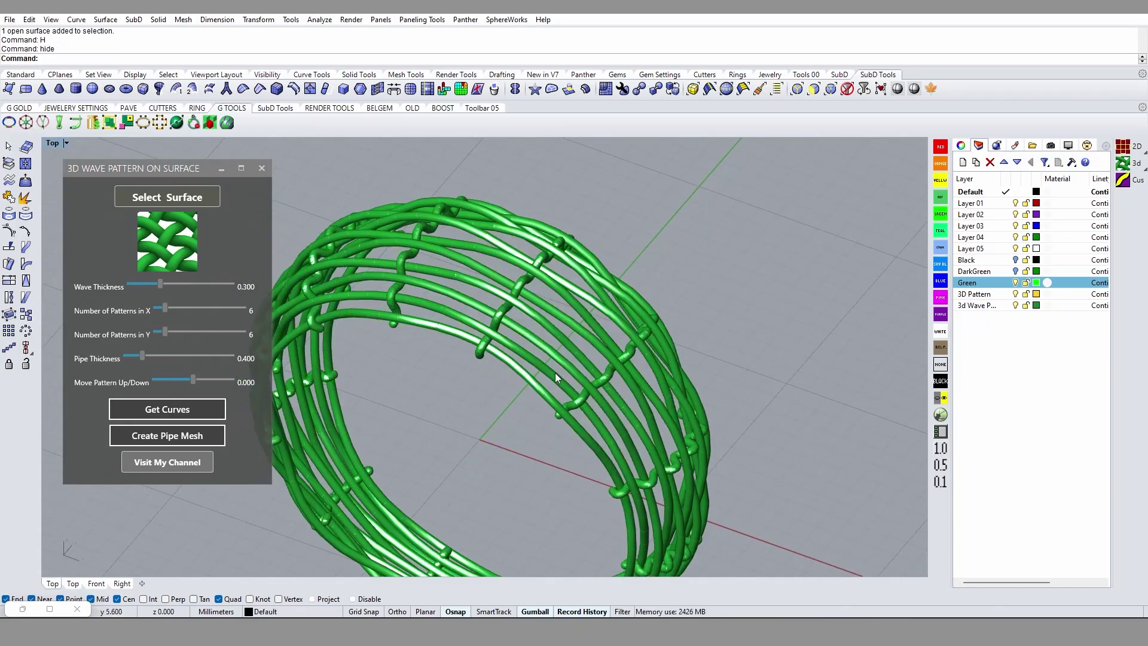
Orbit and zoom to view the whole woven pipe ring from above.
{"action": "mouse_move", "coordinate": [554, 372]}
{"action": "right_mouse_down"}
{"action": "mouse_move", "coordinate": [569, 310]}
{"action": "mouse_move", "coordinate": [559, 339]}
{"action": "mouse_move", "coordinate": [507, 386]}
{"action": "right_mouse_up"}
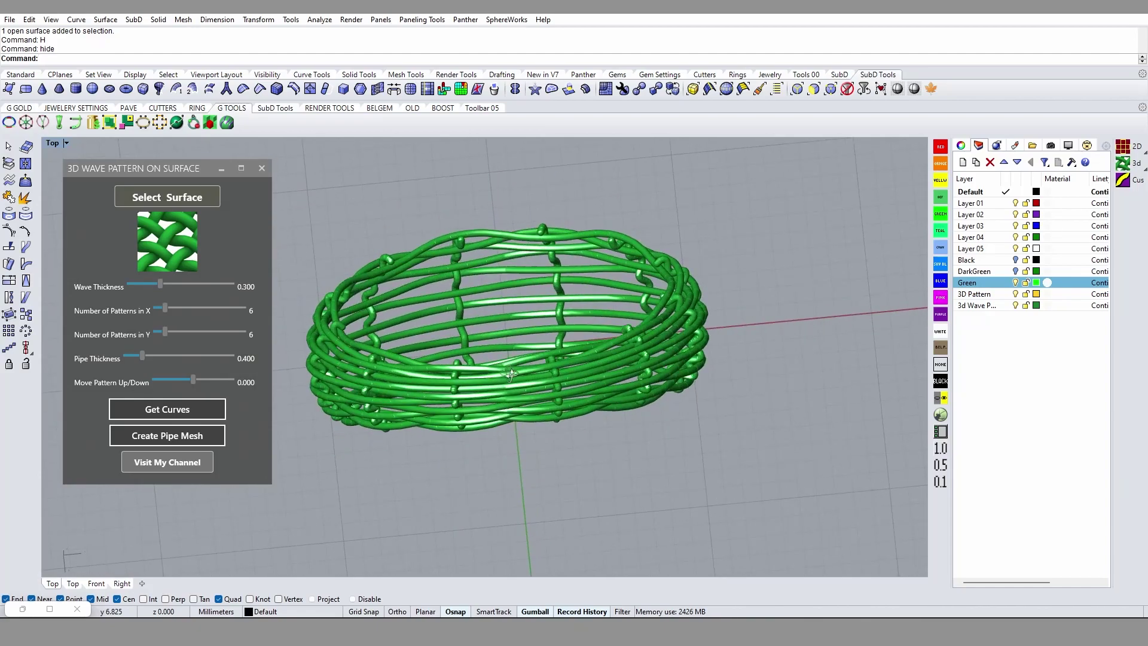
{"action": "scroll", "coordinate": [507, 386], "scroll_direction": "up", "scroll_amount": 5}
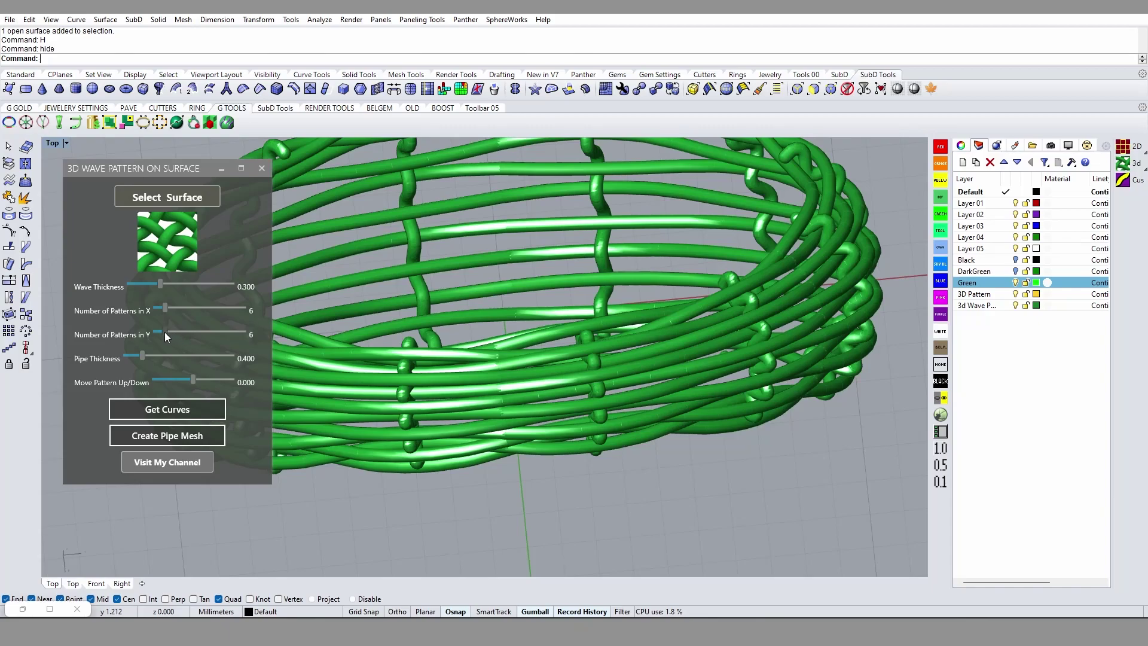
{"action": "scroll", "coordinate": [598, 377], "scroll_direction": "down", "scroll_amount": 5}
{"action": "mouse_move", "coordinate": [604, 366]}
{"action": "right_mouse_down"}
{"action": "mouse_move", "coordinate": [590, 409]}
{"action": "mouse_move", "coordinate": [633, 320]}
{"action": "mouse_move", "coordinate": [594, 371]}
{"action": "right_mouse_up"}
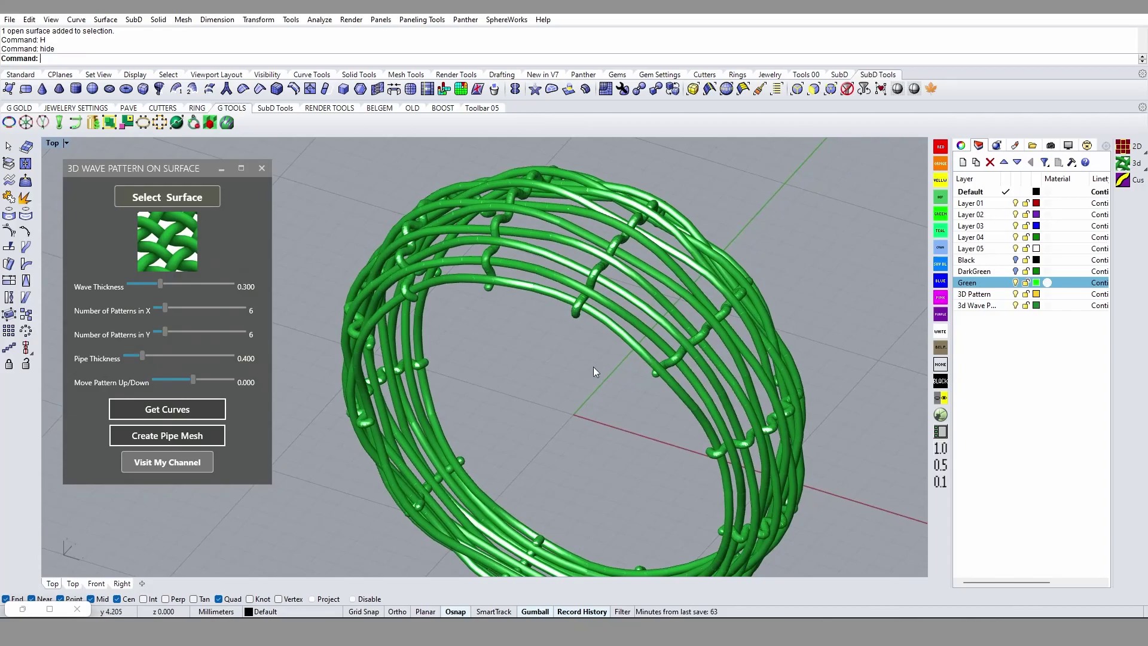
Raise the patterns in Y from 6 to 29, then orbit end-on and zoom close into the weave.
{"action": "left_click_drag", "start_coordinate": [165, 335], "coordinate": [196, 334]}
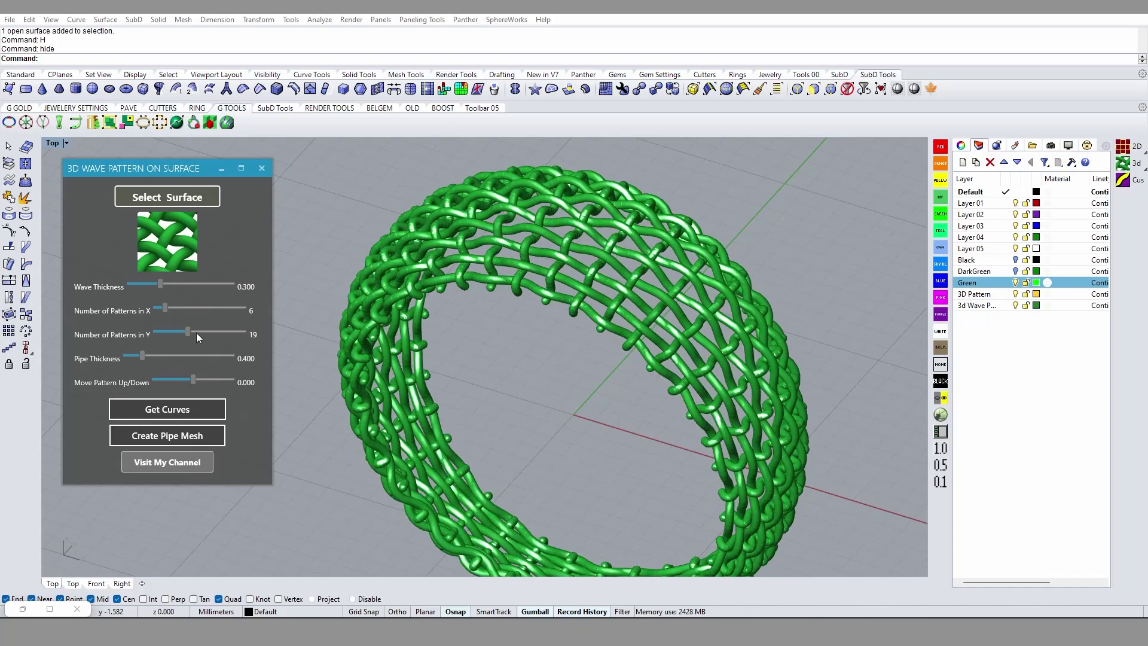
{"action": "left_click_drag", "start_coordinate": [197, 333], "coordinate": [205, 332]}
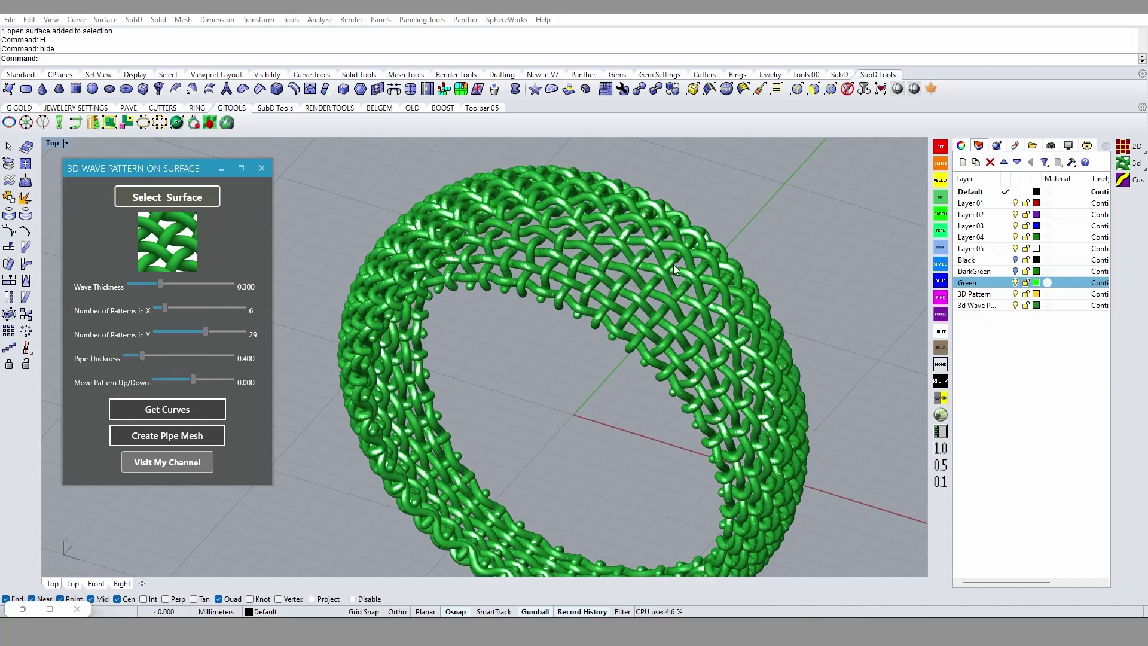
{"action": "mouse_move", "coordinate": [673, 264]}
{"action": "right_mouse_down"}
{"action": "mouse_move", "coordinate": [492, 295]}
{"action": "mouse_move", "coordinate": [671, 315]}
{"action": "right_mouse_up"}
{"action": "scroll", "coordinate": [597, 281], "scroll_direction": "up", "scroll_amount": 3}
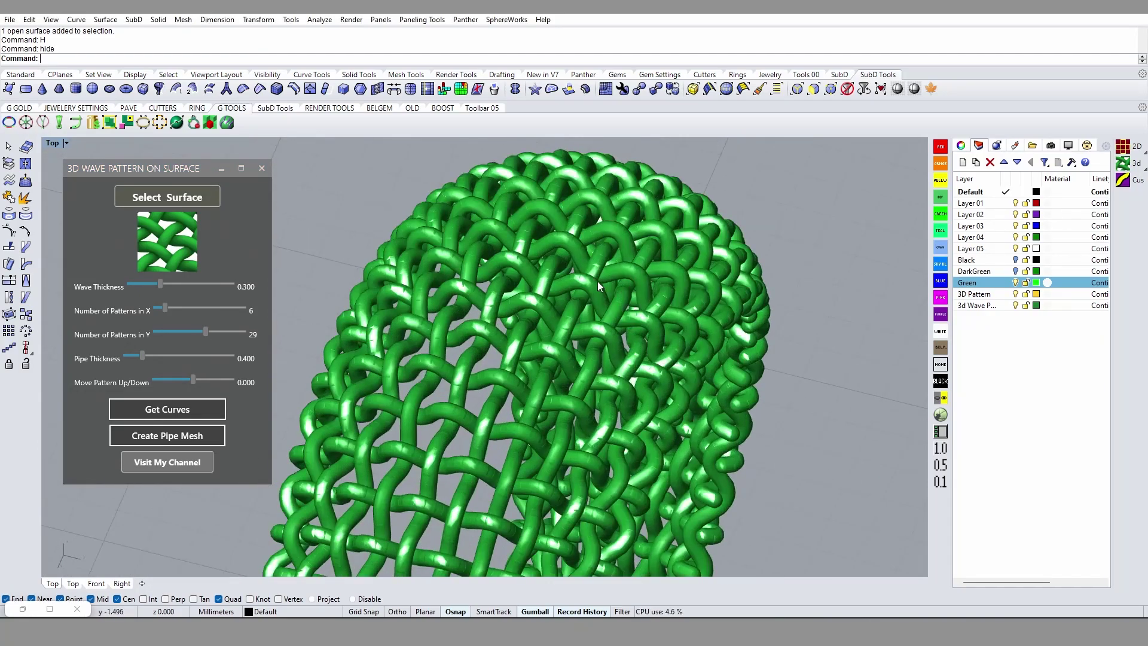
{"action": "scroll", "coordinate": [650, 151], "scroll_direction": "up", "scroll_amount": 3}
{"action": "scroll", "coordinate": [644, 181], "scroll_direction": "up", "scroll_amount": 3}
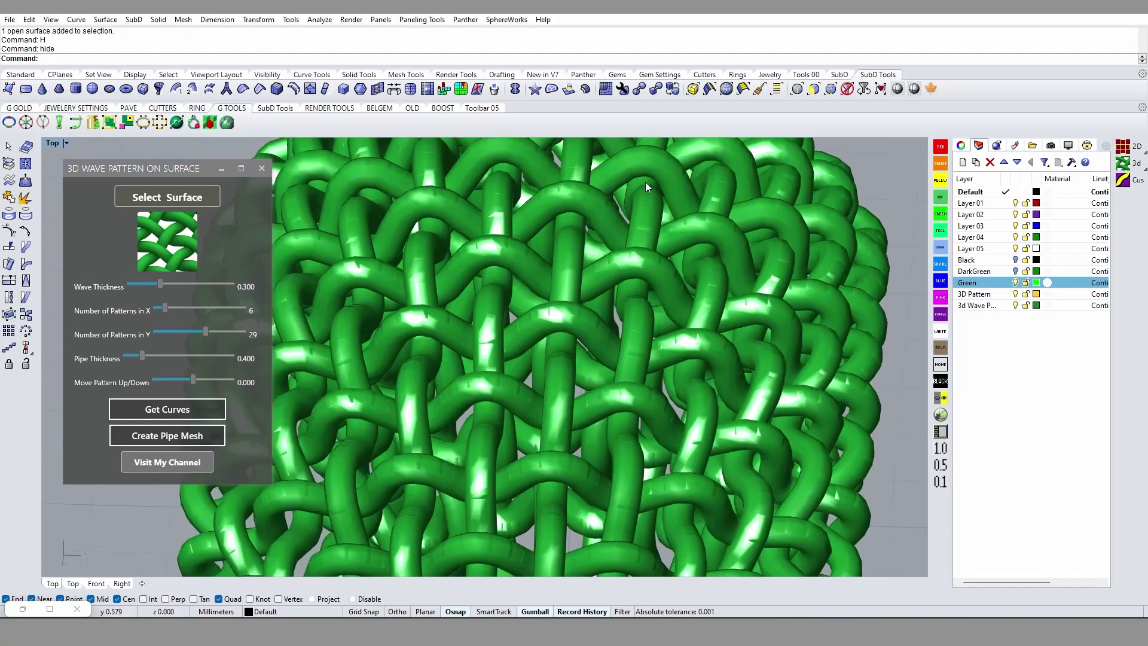
Set the wave thickness to 0.15 and the pipe thickness to 0.5.
{"action": "double_click", "coordinate": [160, 283]}
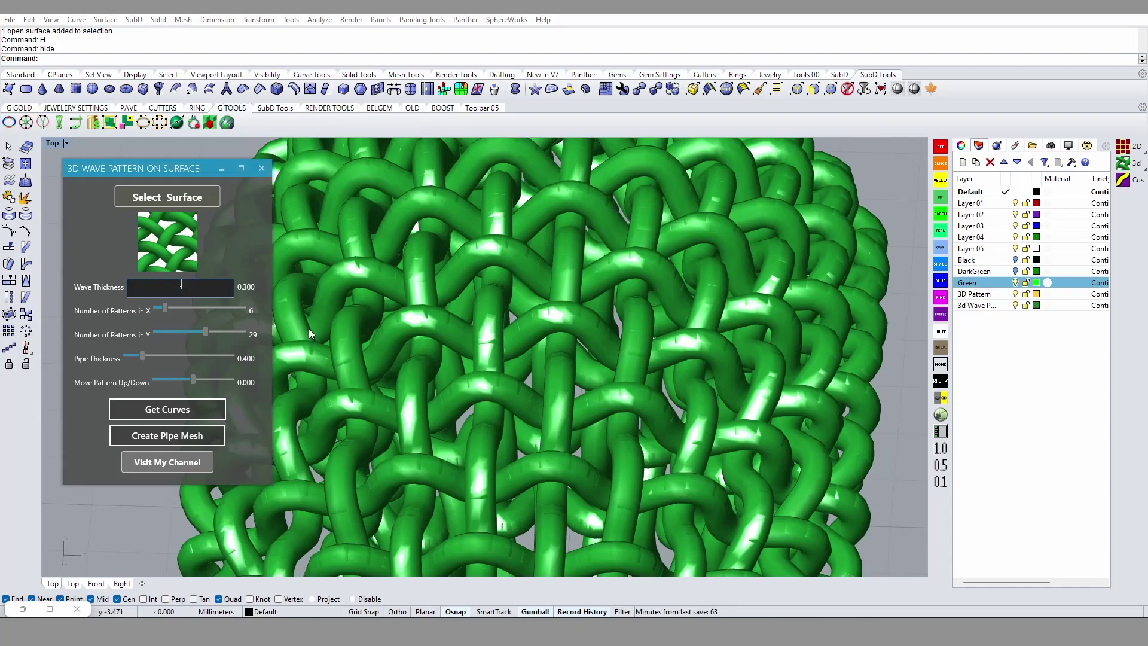
{"action": "type", "text": "0.15"}
{"action": "key", "text": "Return"}
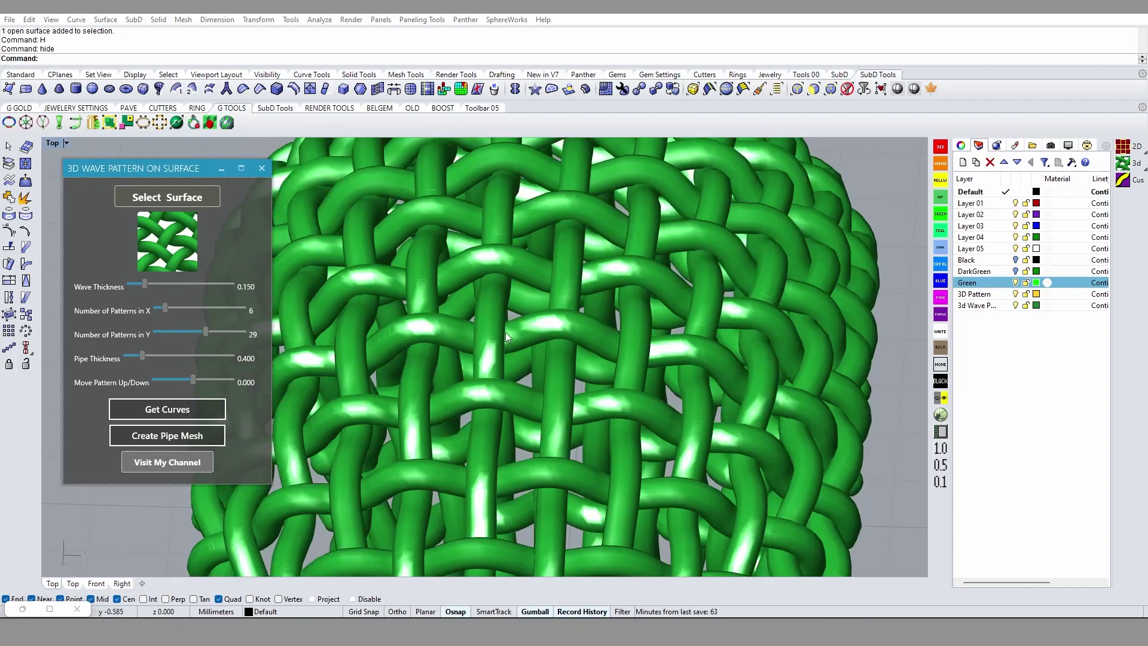
{"action": "double_click", "coordinate": [144, 355]}
{"action": "type", "text": "0.5"}
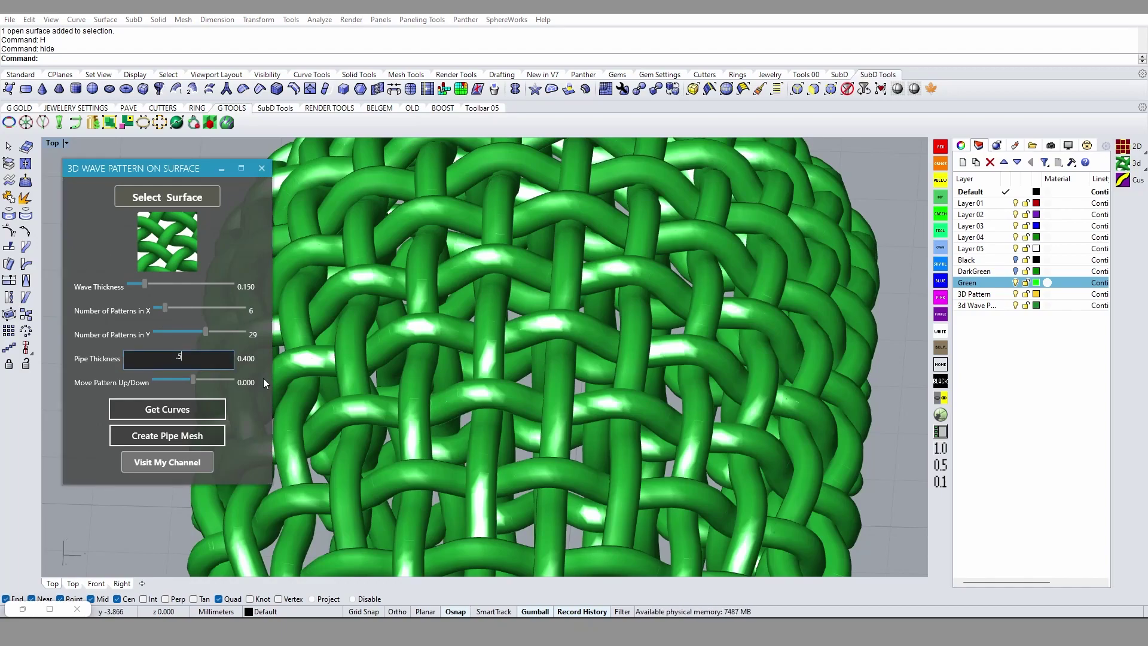
{"action": "key", "text": "Return"}
Zoom out and orbit the full woven ring to a tilted view.
{"action": "scroll", "coordinate": [564, 335], "scroll_direction": "down", "scroll_amount": 10}
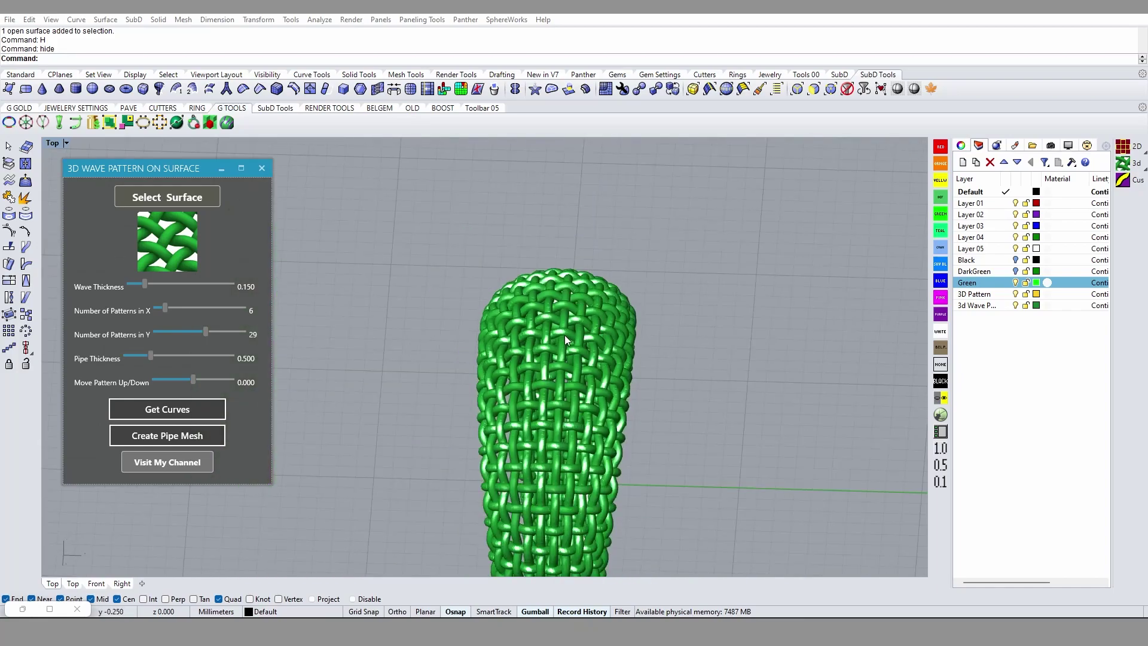
{"action": "mouse_move", "coordinate": [564, 335]}
{"action": "right_mouse_down"}
{"action": "mouse_move", "coordinate": [626, 462]}
{"action": "mouse_move", "coordinate": [629, 245]}
{"action": "mouse_move", "coordinate": [651, 300]}
{"action": "right_mouse_up"}
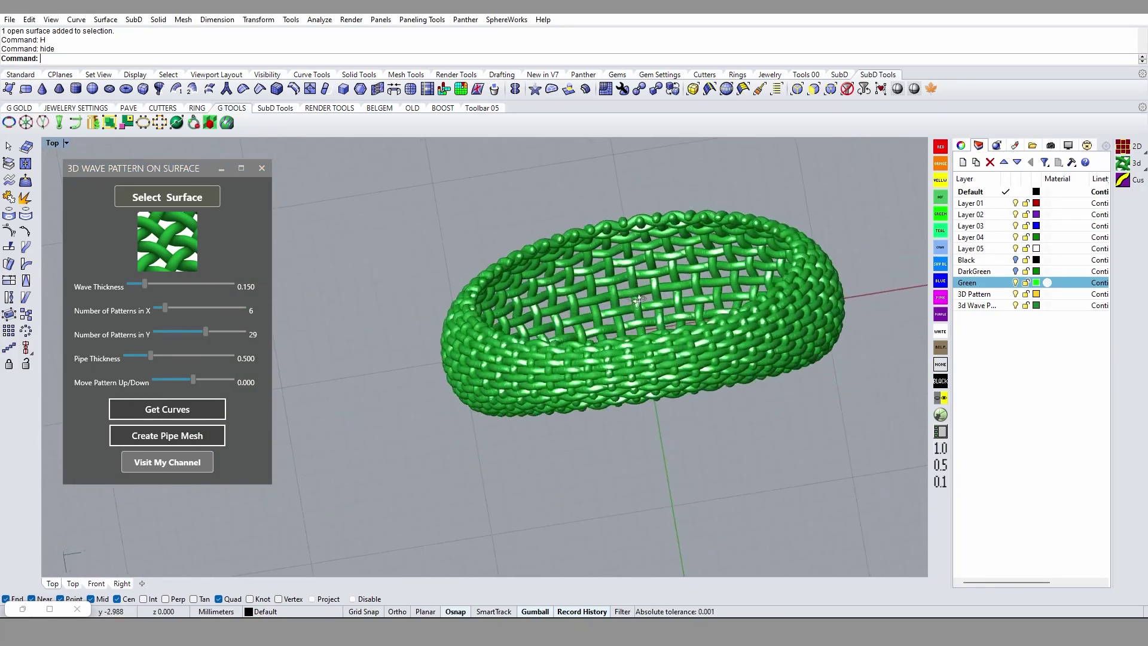
{"action": "scroll", "coordinate": [655, 446], "scroll_direction": "up", "scroll_amount": 3}
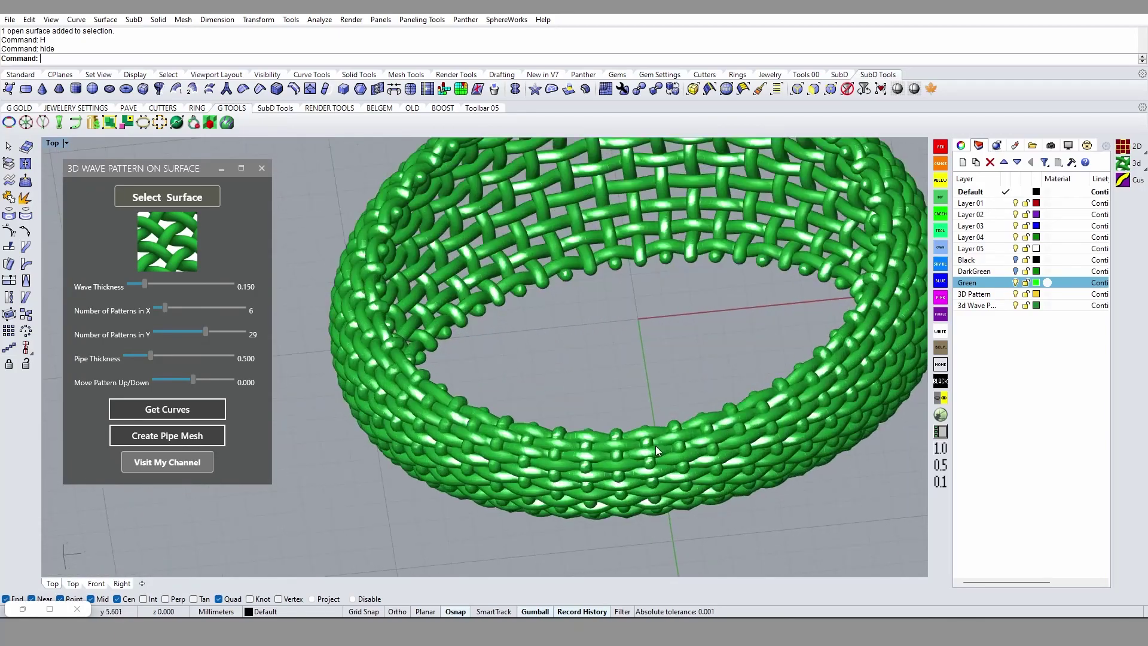
{"action": "scroll", "coordinate": [671, 484], "scroll_direction": "up", "scroll_amount": 3}
{"action": "scroll", "coordinate": [623, 443], "scroll_direction": "down", "scroll_amount": 3}
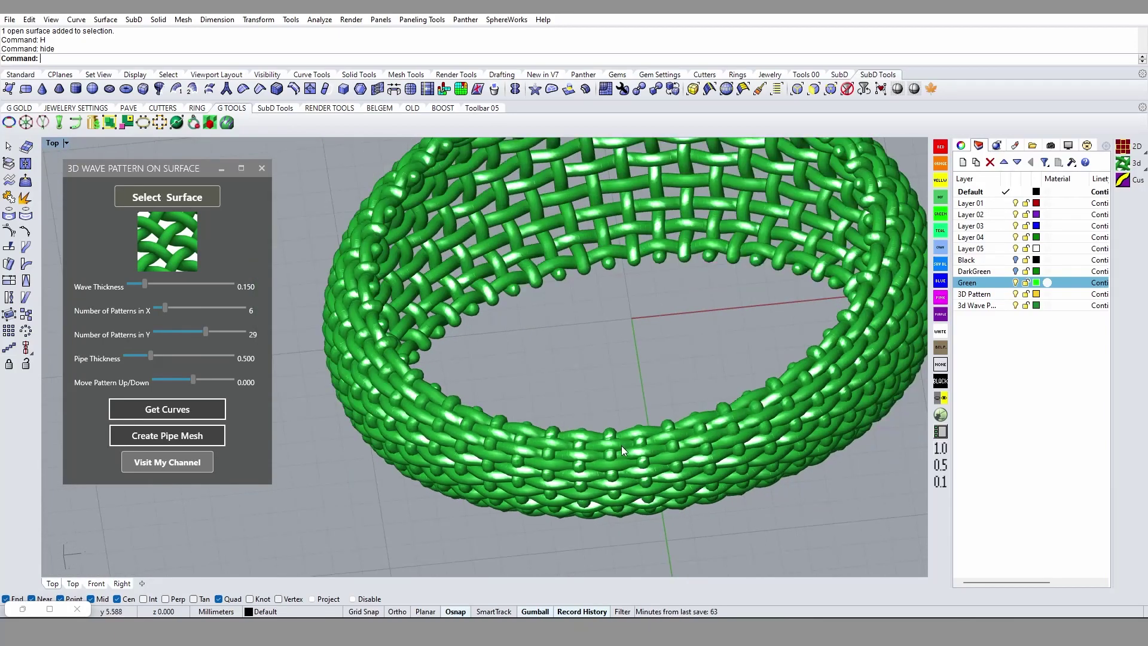
{"action": "scroll", "coordinate": [622, 446], "scroll_direction": "down", "scroll_amount": 3}
{"action": "mouse_move", "coordinate": [621, 446]}
{"action": "right_mouse_down"}
{"action": "mouse_move", "coordinate": [643, 403]}
{"action": "mouse_move", "coordinate": [737, 325]}
{"action": "right_mouse_up"}
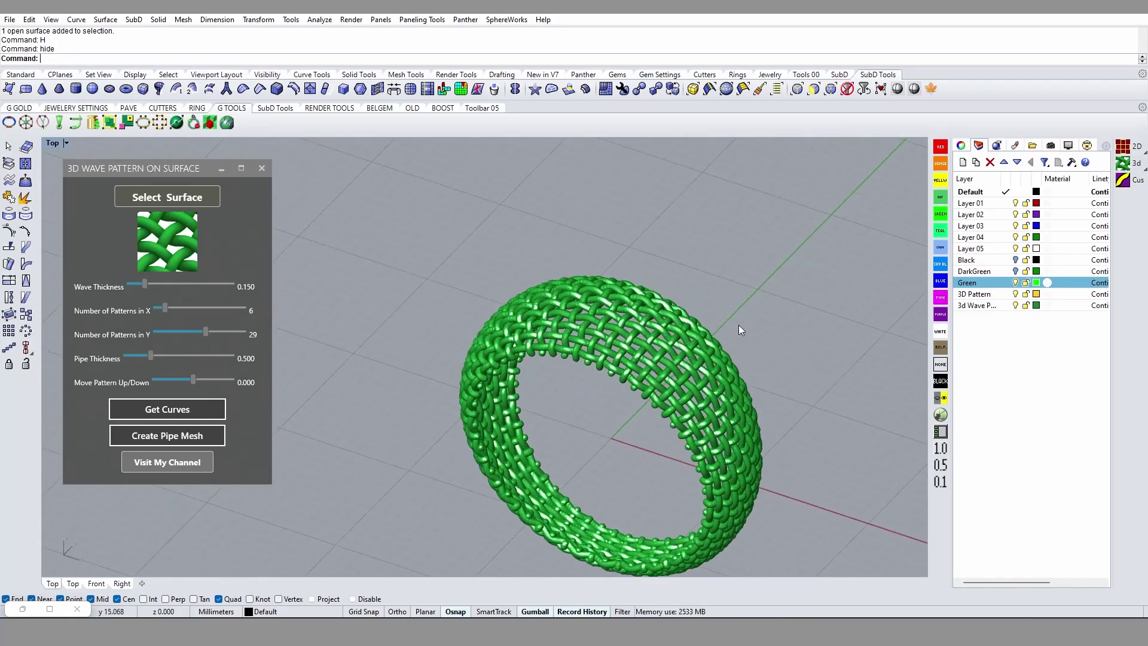
Make DarkGreen the current layer and start ShowSelected with ss.
{"action": "left_click", "coordinate": [1018, 273]}
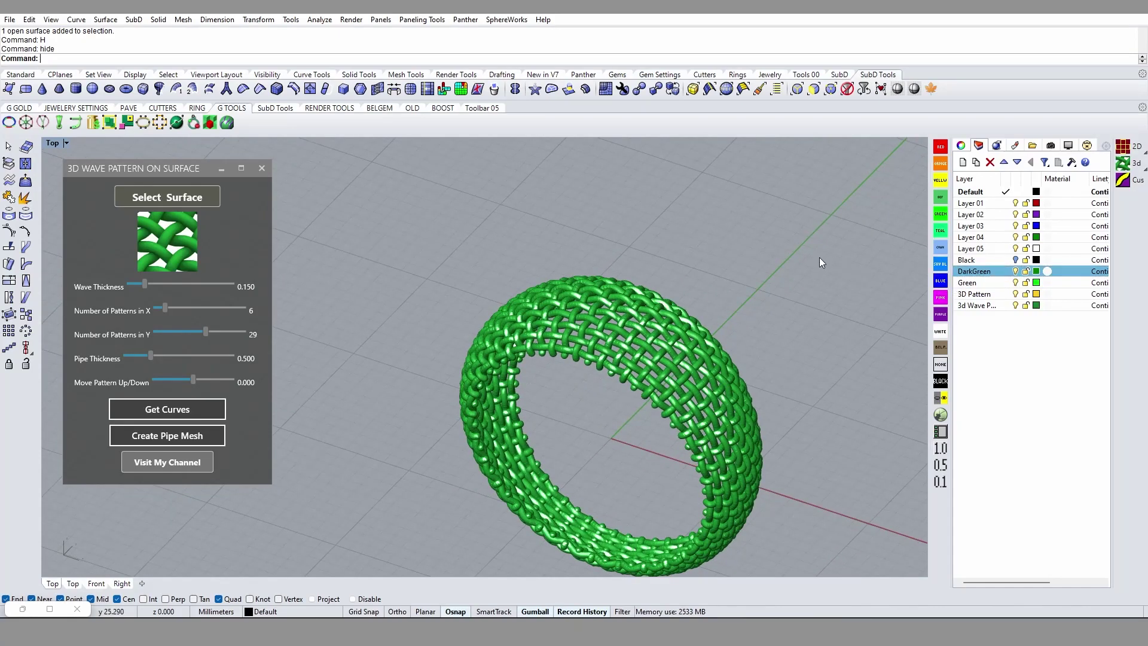
{"action": "type", "text": "ss"}
{"action": "key", "text": "Return"}
Reveal the hidden inner ring band and orbit the ring to face more frontally.
{"action": "left_click", "coordinate": [539, 463]}
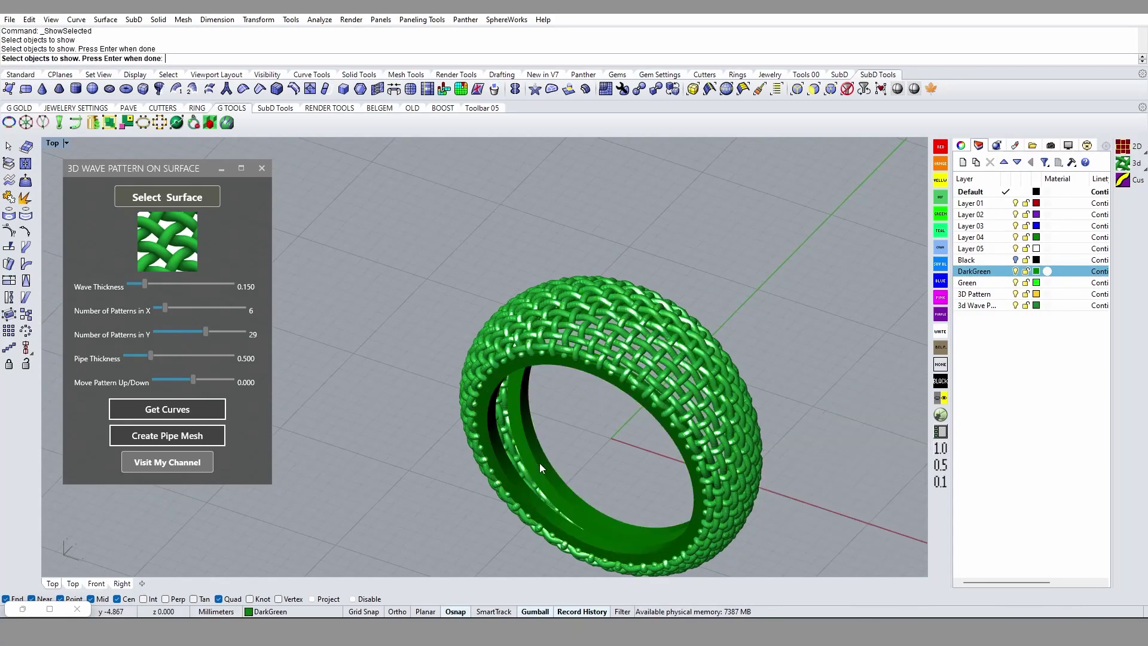
{"action": "key", "text": "Return"}
{"action": "scroll", "coordinate": [590, 349], "scroll_direction": "up", "scroll_amount": 3}
{"action": "scroll", "coordinate": [551, 352], "scroll_direction": "up", "scroll_amount": 3}
{"action": "right_click_drag", "start_coordinate": [551, 352], "coordinate": [438, 297]}
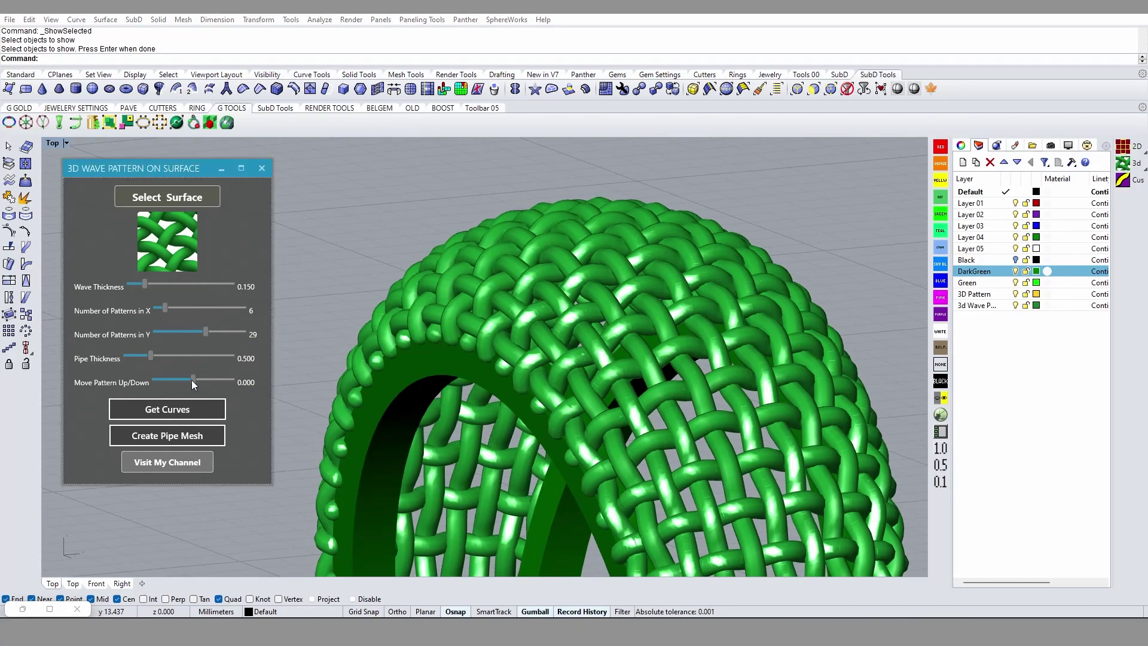
Move the woven pattern down to -0.468 and close the 3D Wave Pattern tool.
{"action": "left_click_drag", "start_coordinate": [191, 379], "coordinate": [185, 379]}
{"action": "mouse_move", "coordinate": [553, 379]}
{"action": "right_mouse_down"}
{"action": "mouse_move", "coordinate": [666, 517]}
{"action": "mouse_move", "coordinate": [609, 256]}
{"action": "mouse_move", "coordinate": [686, 323]}
{"action": "right_mouse_up"}
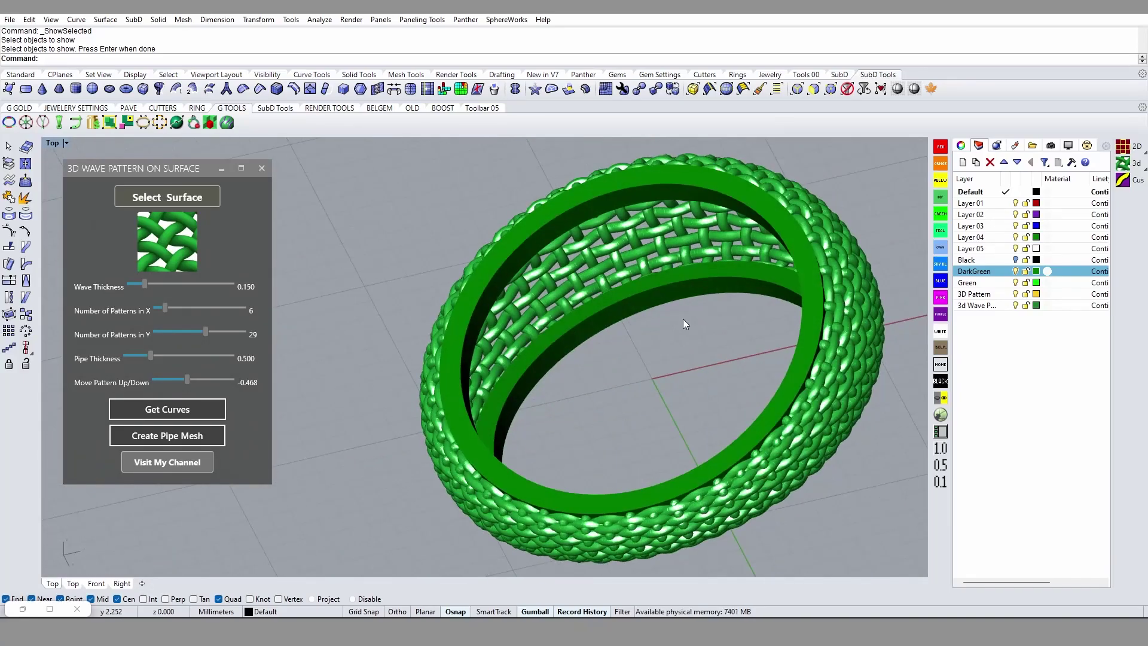
{"action": "left_click", "coordinate": [178, 436]}
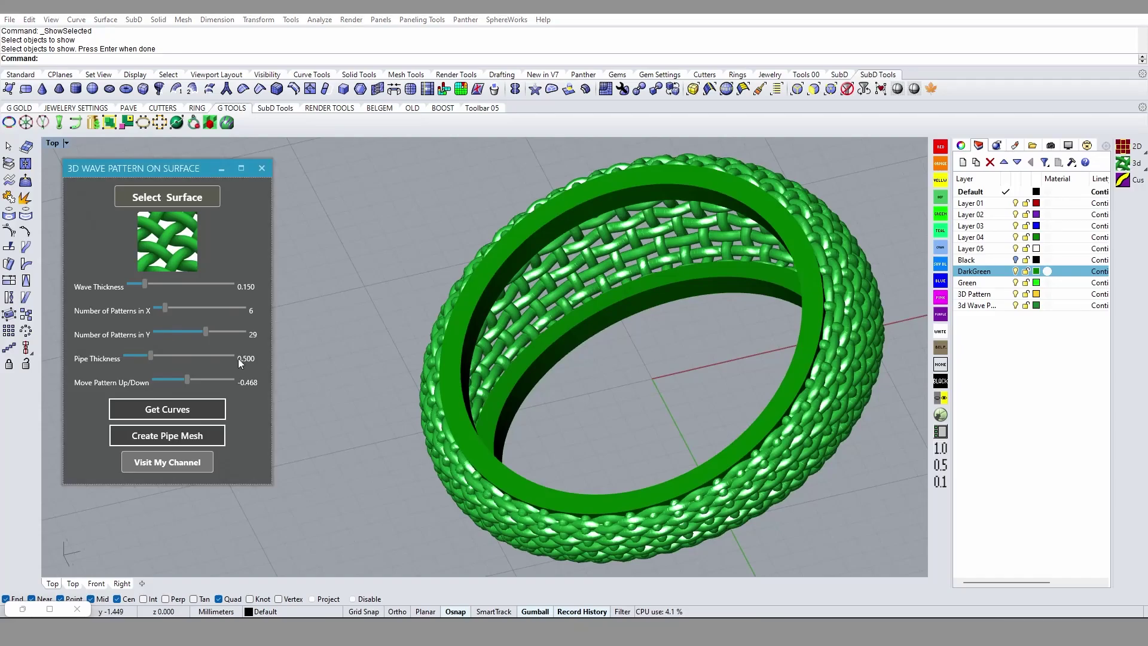
{"action": "left_click", "coordinate": [261, 170]}
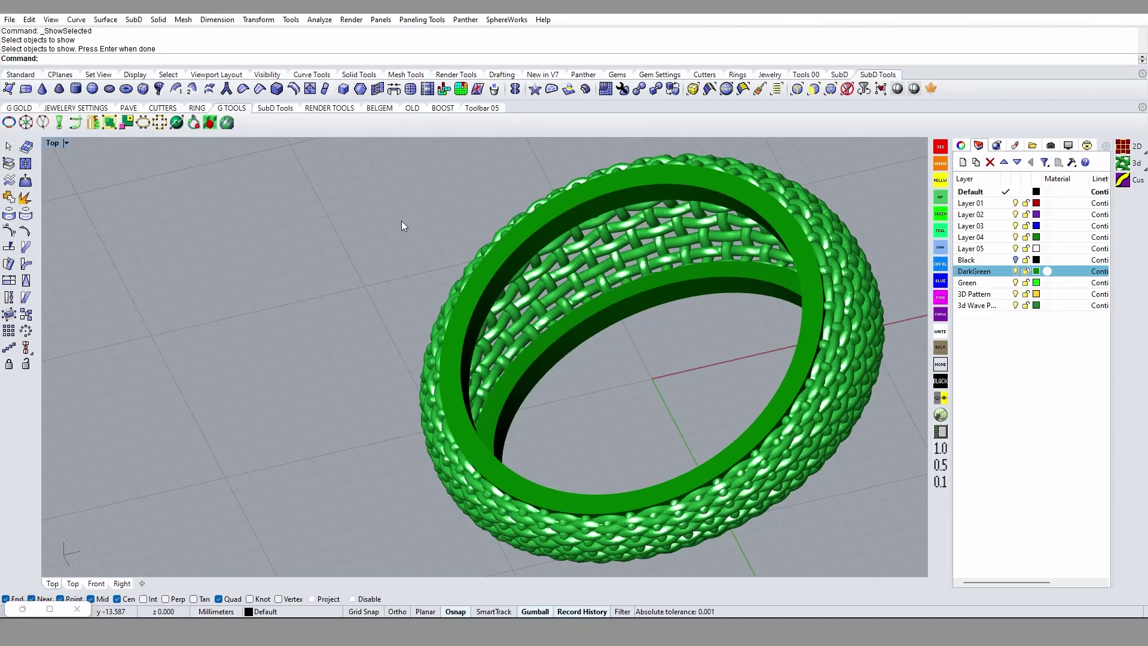
Shade the tilted ring in Machine display mode and bring up the display mode list.
{"action": "right_click_drag", "start_coordinate": [401, 225], "coordinate": [468, 298]}
{"action": "scroll", "coordinate": [536, 350], "scroll_direction": "up", "scroll_amount": 5}
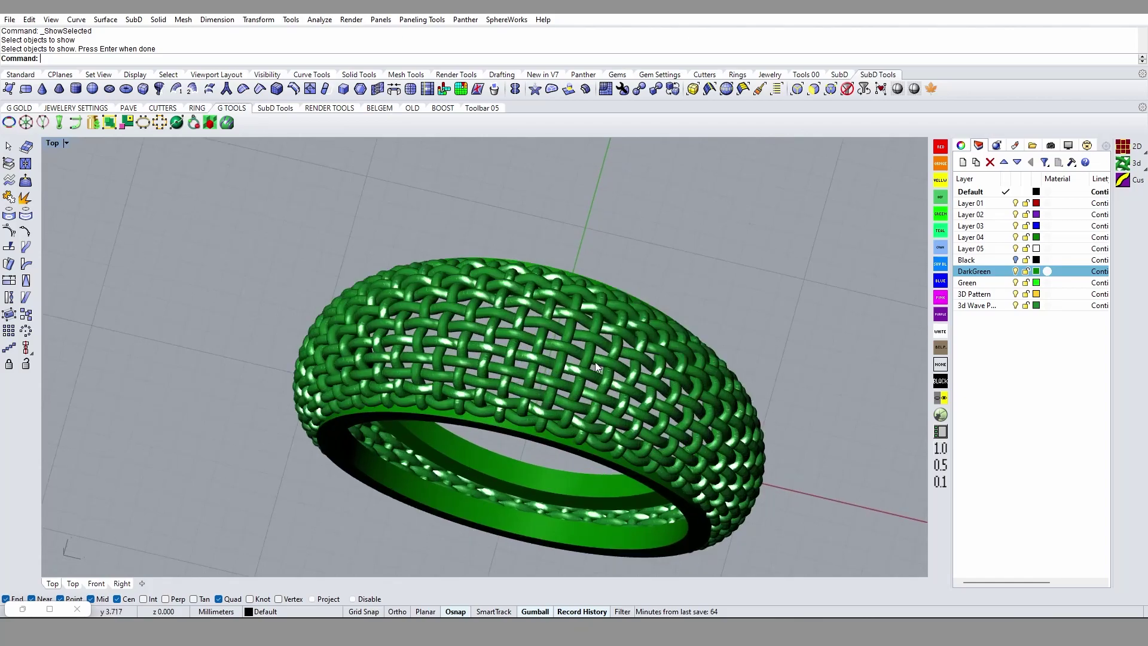
{"action": "left_click", "coordinate": [914, 89]}
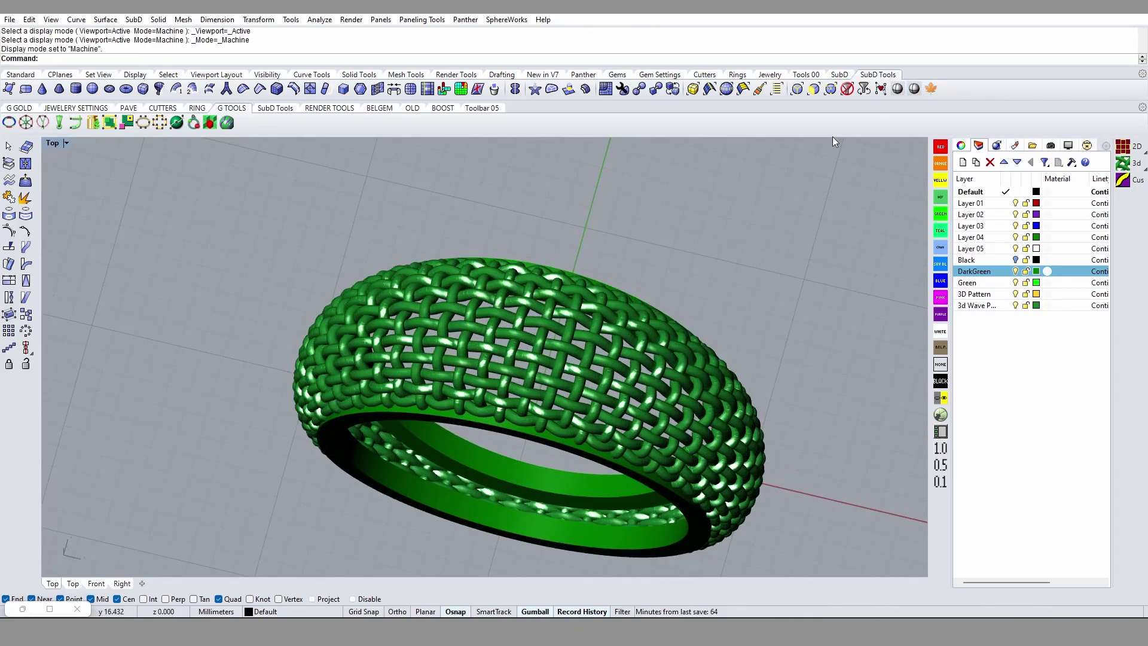
{"action": "right_click_drag", "start_coordinate": [640, 302], "coordinate": [488, 323]}
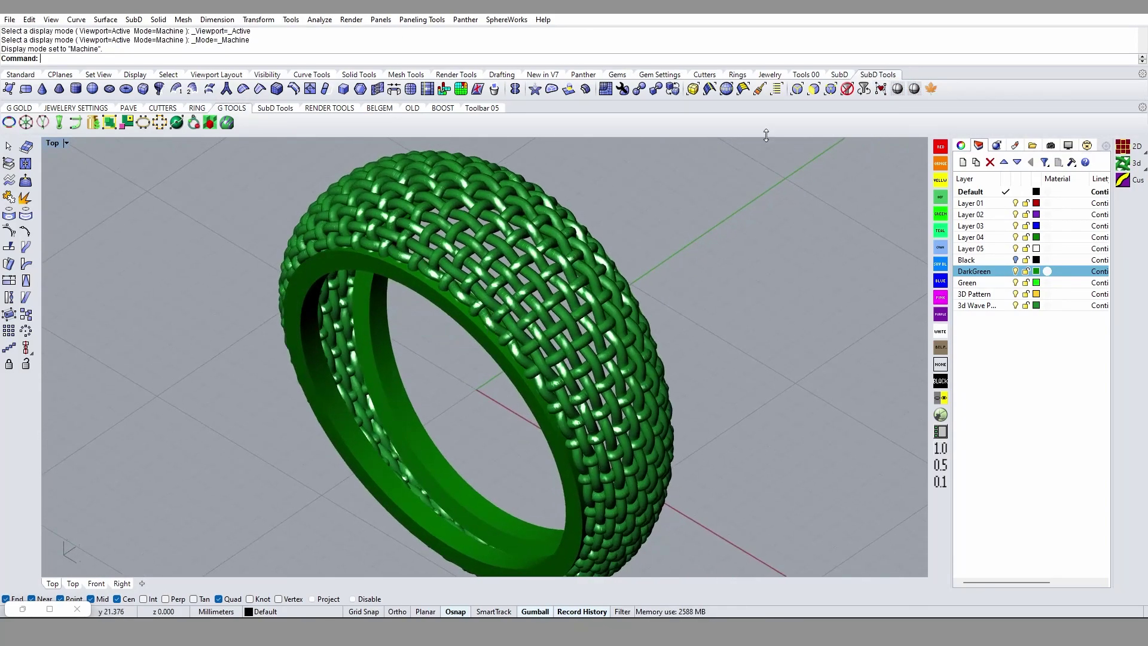
{"action": "left_click", "coordinate": [65, 143]}
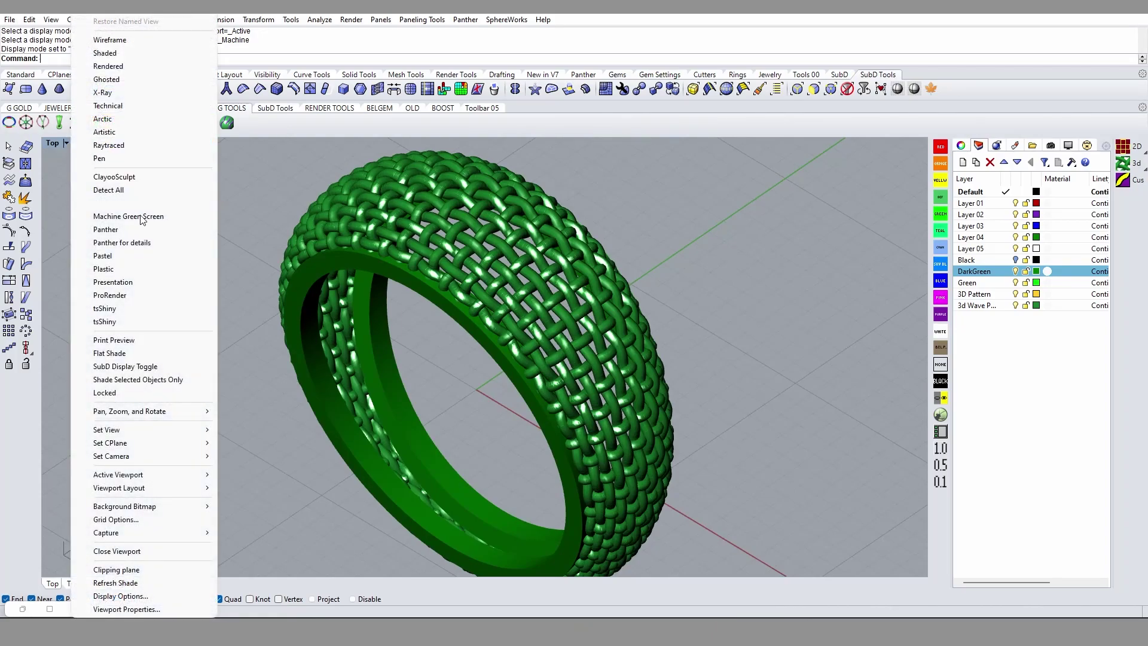
Switch to Rendered display mode and orbit the ring upright to show its woven top.
{"action": "left_click", "coordinate": [108, 66]}
{"action": "mouse_move", "coordinate": [458, 262]}
{"action": "right_mouse_down"}
{"action": "mouse_move", "coordinate": [544, 332]}
{"action": "mouse_move", "coordinate": [303, 290]}
{"action": "mouse_move", "coordinate": [310, 258]}
{"action": "mouse_move", "coordinate": [359, 556]}
{"action": "mouse_move", "coordinate": [523, 326]}
{"action": "mouse_move", "coordinate": [561, 378]}
{"action": "right_mouse_up"}
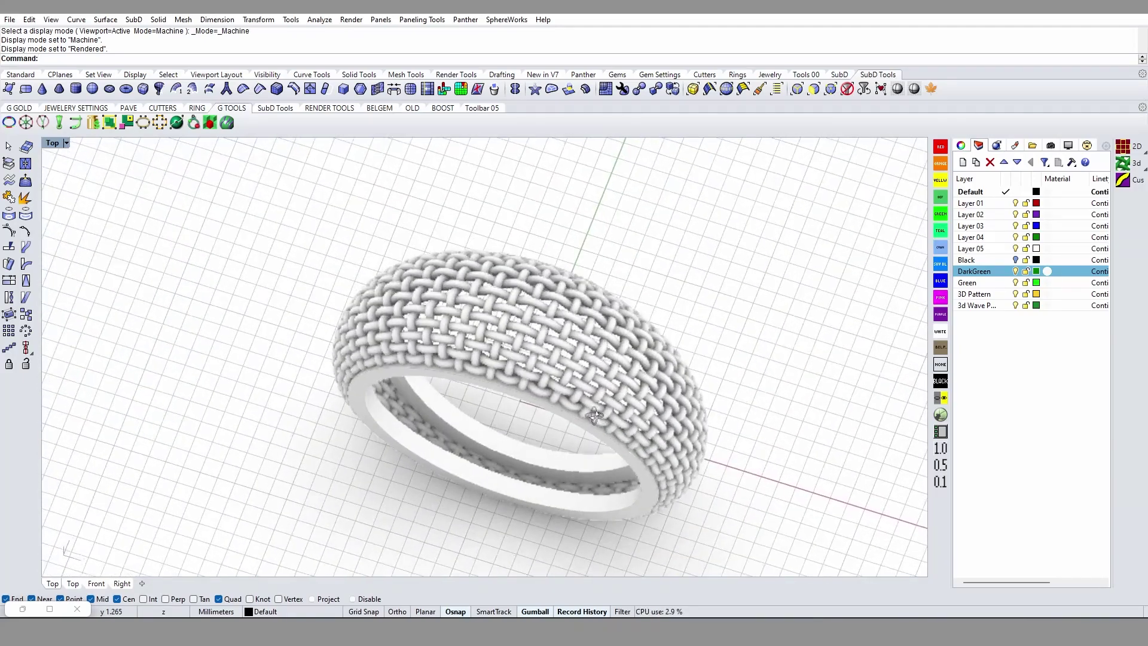
{"action": "scroll", "coordinate": [561, 379], "scroll_direction": "up", "scroll_amount": 3}
{"action": "scroll", "coordinate": [528, 315], "scroll_direction": "up", "scroll_amount": 3}
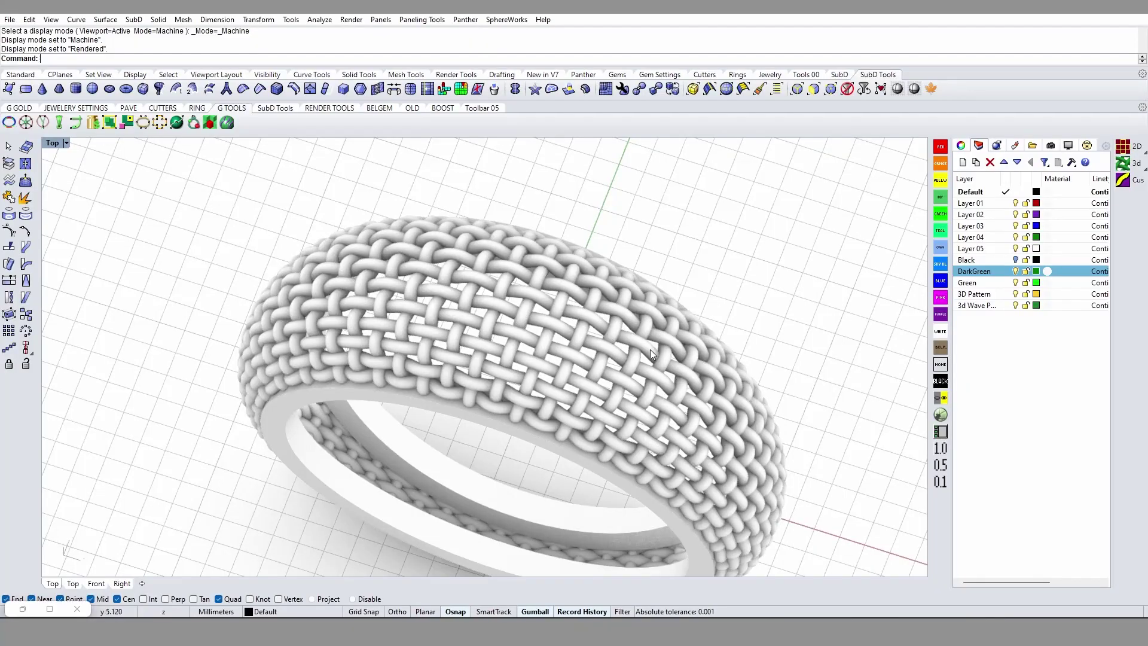
{"action": "scroll", "coordinate": [529, 315], "scroll_direction": "down", "scroll_amount": 3}
{"action": "mouse_move", "coordinate": [528, 314]}
{"action": "right_mouse_down"}
{"action": "mouse_move", "coordinate": [580, 286]}
{"action": "mouse_move", "coordinate": [410, 275]}
{"action": "mouse_move", "coordinate": [203, 287]}
{"action": "mouse_move", "coordinate": [648, 353]}
{"action": "mouse_move", "coordinate": [658, 365]}
{"action": "right_mouse_up"}
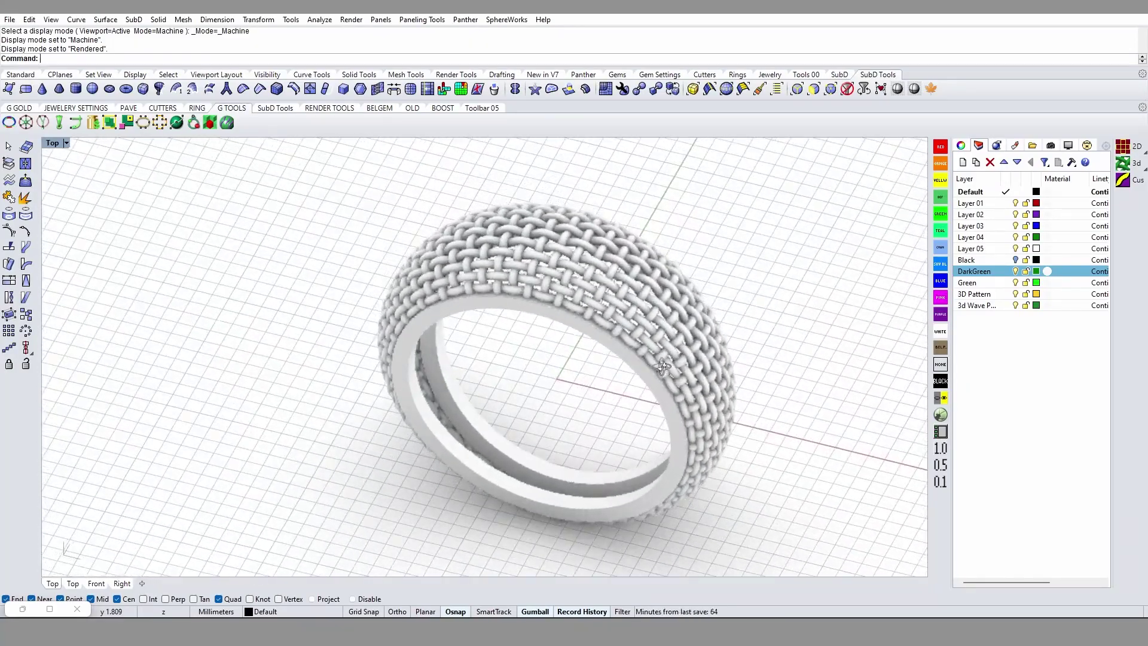
{"action": "scroll", "coordinate": [640, 315], "scroll_direction": "up", "scroll_amount": 2}
{"action": "right_click_drag", "start_coordinate": [639, 315], "coordinate": [620, 328]}
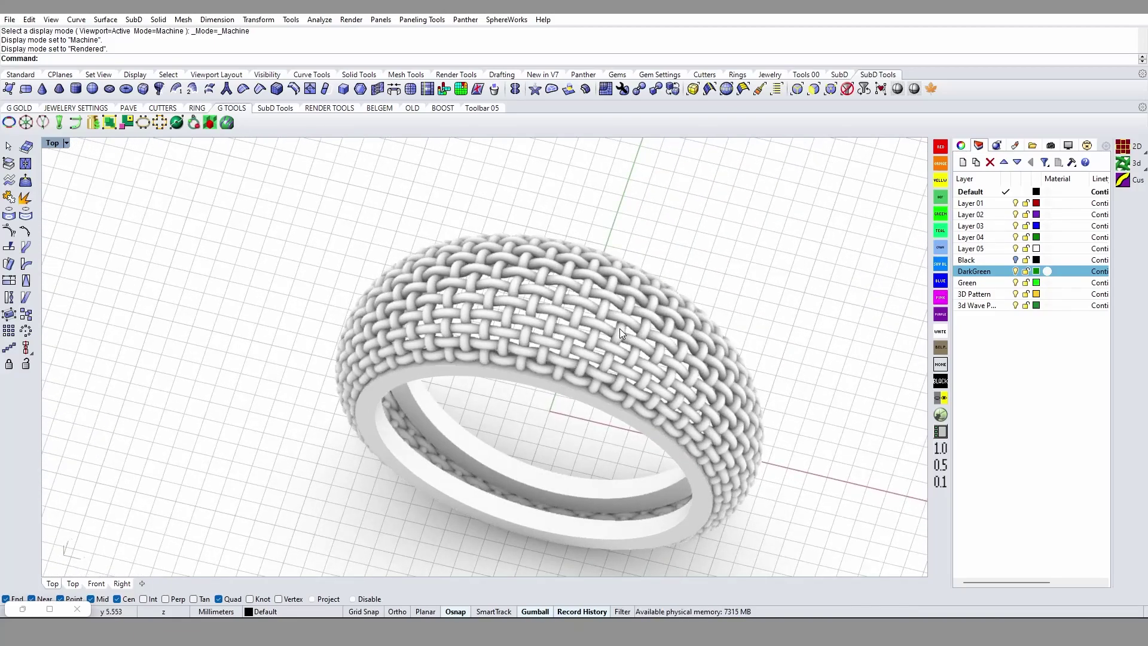